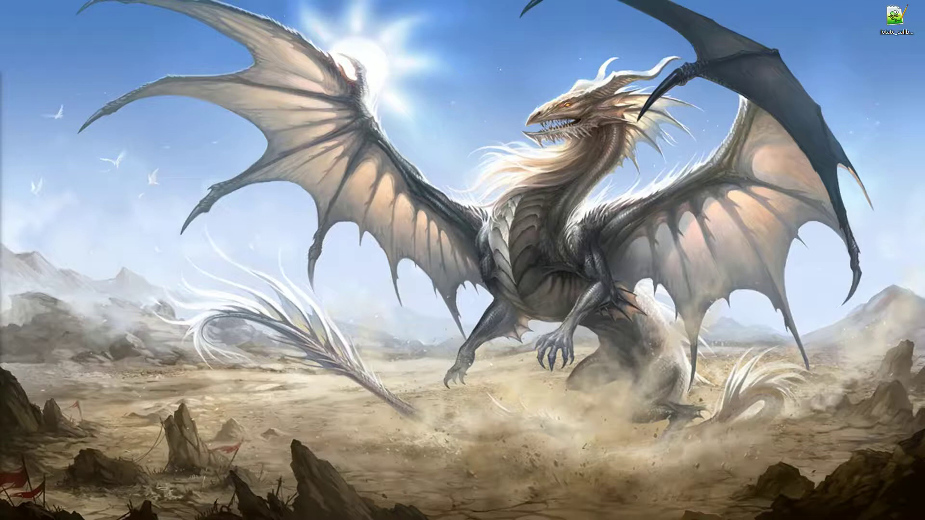
# Step: Look over the YouTube page of the DCS World VR/Oculus Rift-S tweaking and recording video in a maximized browser, and minimize it
pyautogui.hotkey('alt', 'Tab')
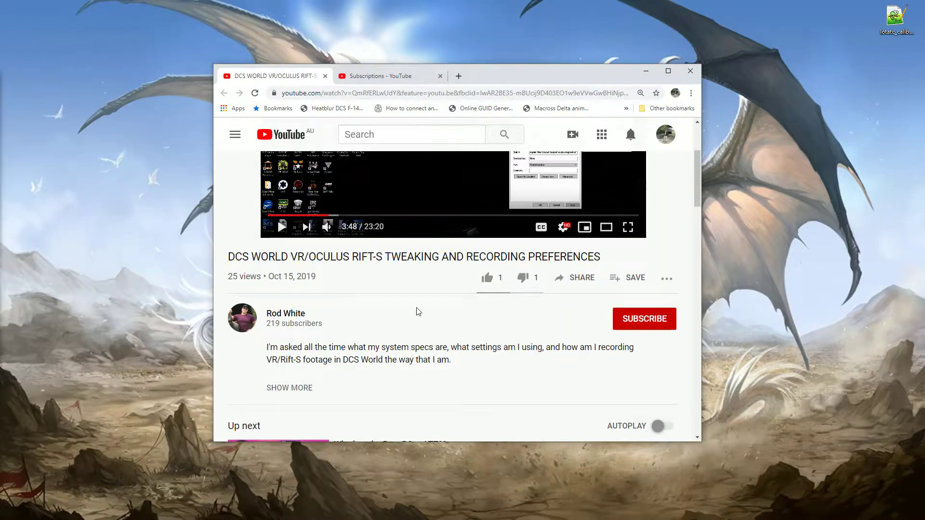
pyautogui.scroll(3, 422, 315)
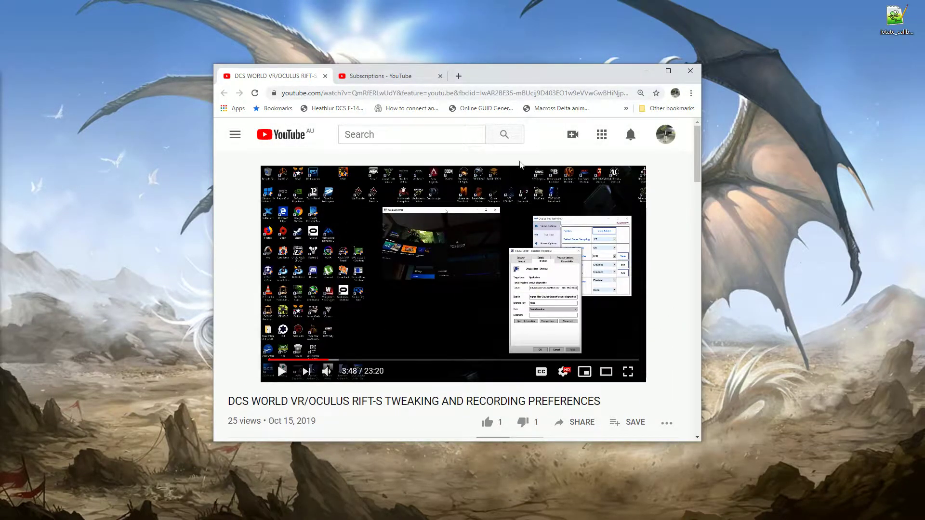
pyautogui.doubleClick(559, 72)
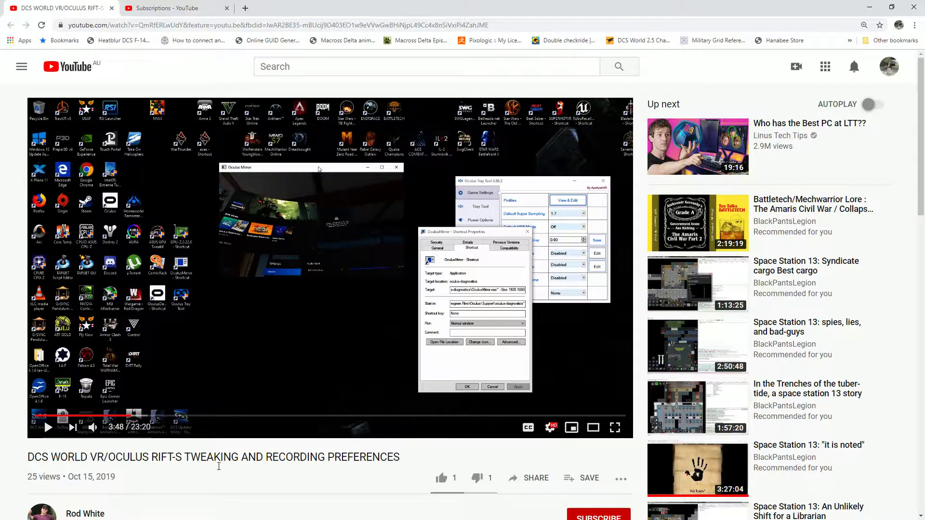
pyautogui.scroll(-2, 53, 470)
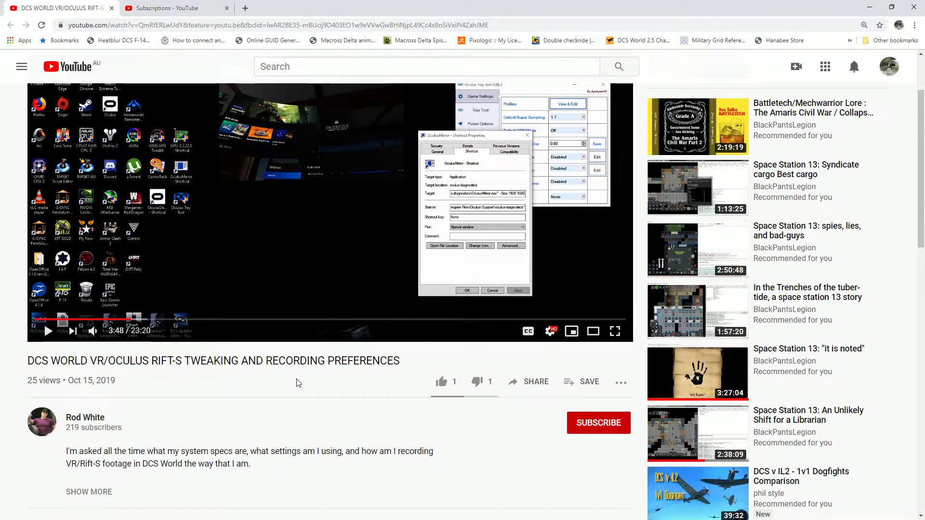
pyautogui.scroll(1, 299, 383)
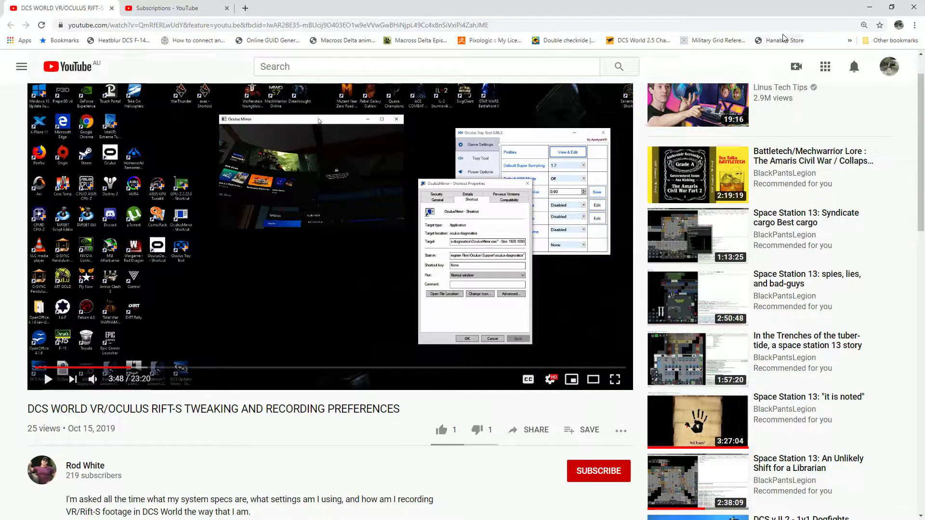
pyautogui.click(870, 8)
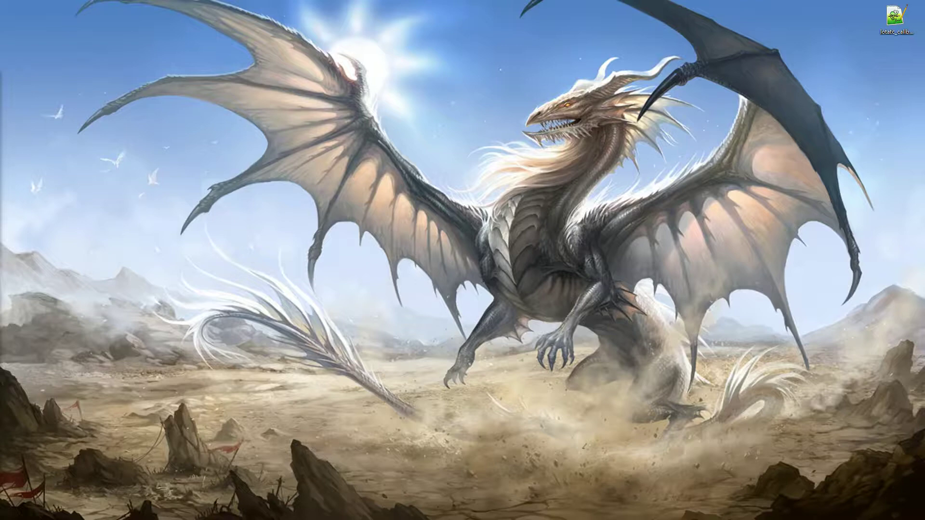
# Step: Switch to Notepad++ with init.sqf, move its window to the upper edge of the desktop and resize it tall and narrow
pyautogui.hotkey('alt', 'Tab')
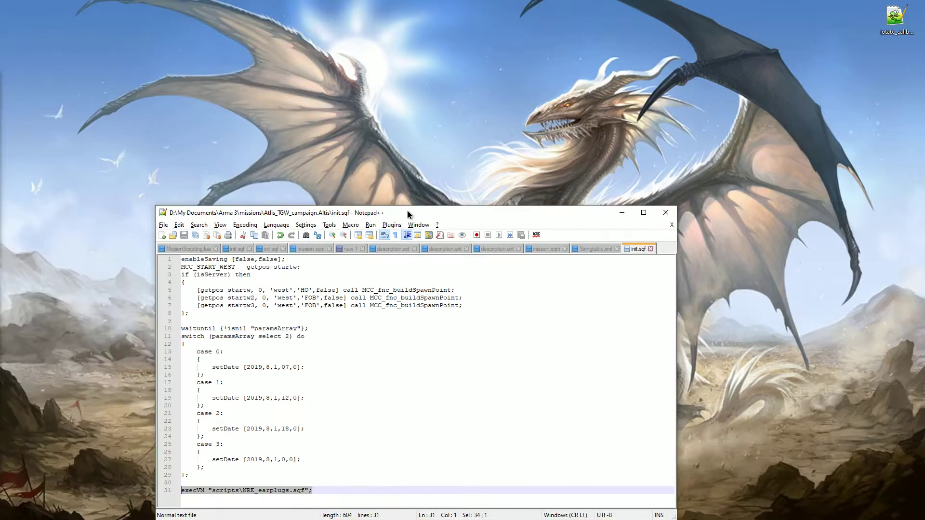
pyautogui.moveTo(196, 250); pyautogui.dragTo(366, 269)
pyautogui.moveTo(514, 161); pyautogui.dragTo(424, 4)
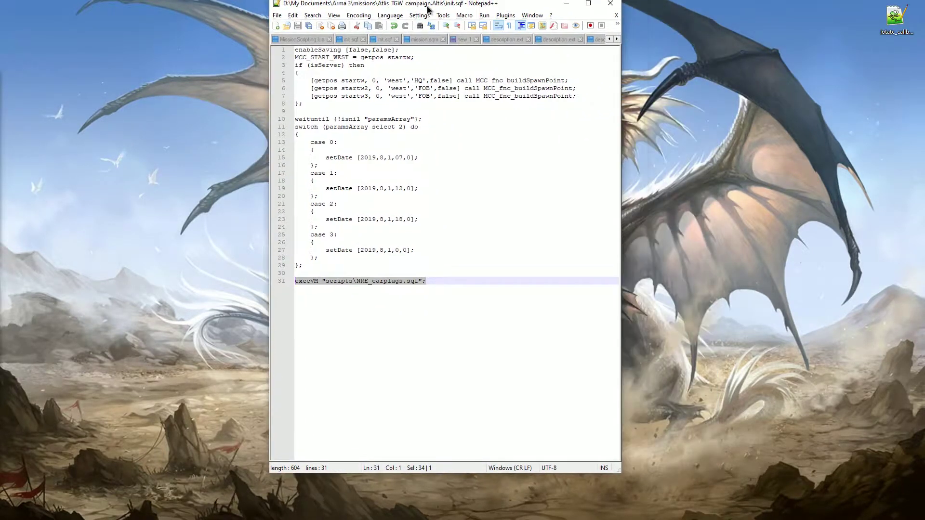
pyautogui.moveTo(482, 476); pyautogui.dragTo(482, 519)
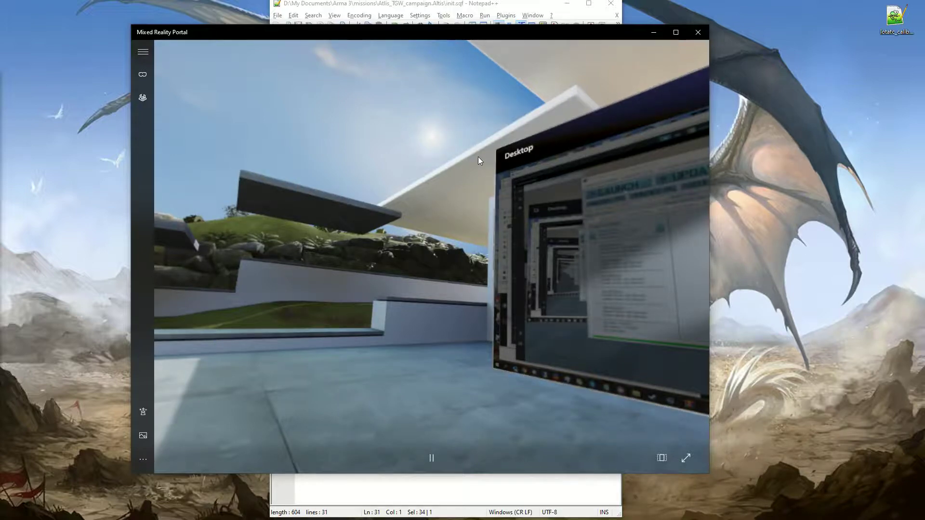
# Step: Maximize the Mixed Reality Portal window and show its headset view full screen, clear the recorder window aside, and return to the maximized window
pyautogui.doubleClick(403, 34)
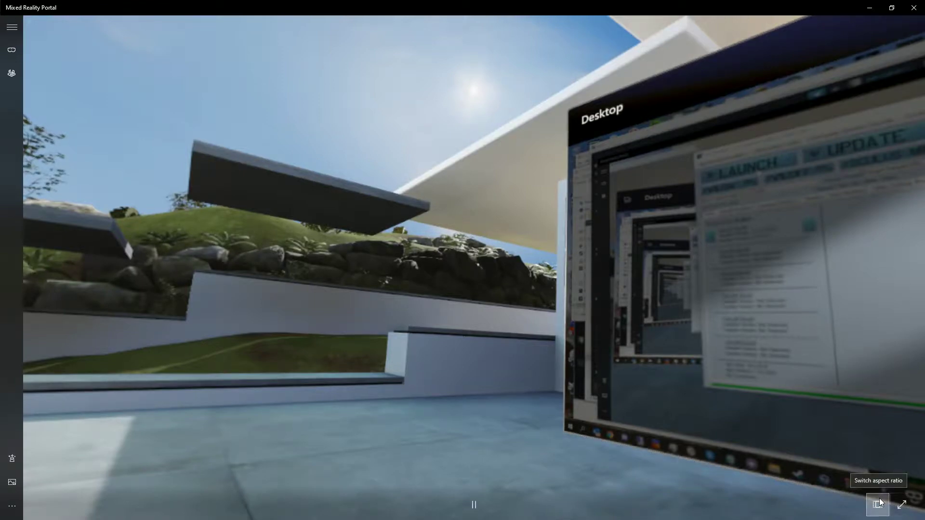
pyautogui.click(907, 506)
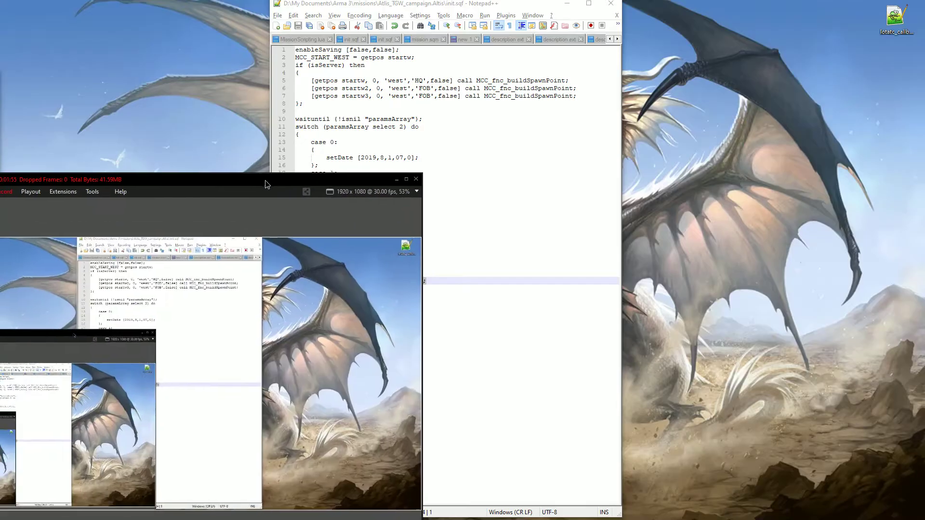
pyautogui.moveTo(313, 181); pyautogui.dragTo(368, 44)
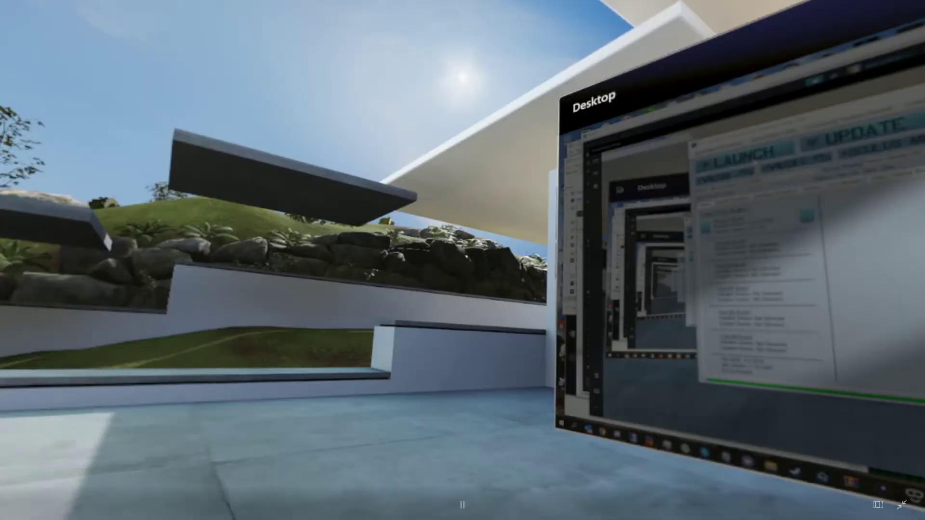
pyautogui.click(901, 504)
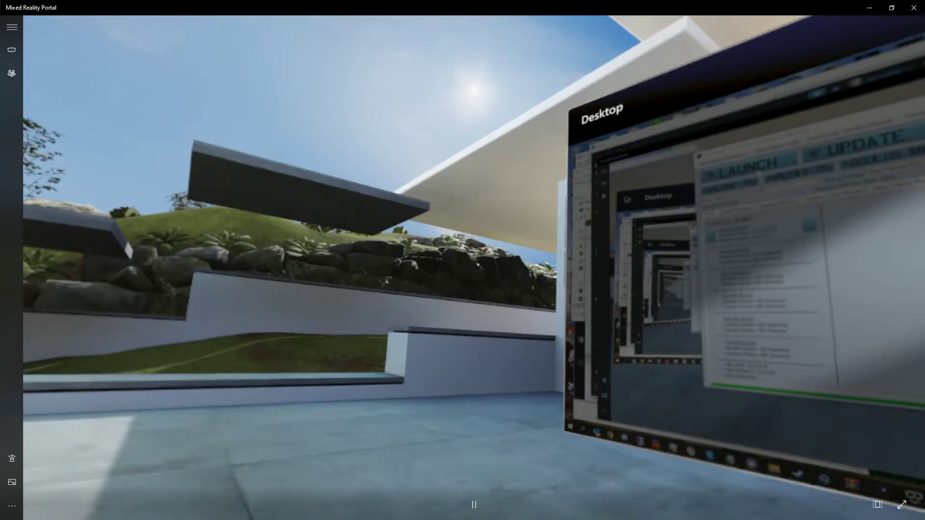
# Step: Switch to the recording software, show the DCS scene with its Mixed Reality Portal window source, and move the recorder off this monitor
pyautogui.hotkey('alt', 'Tab')
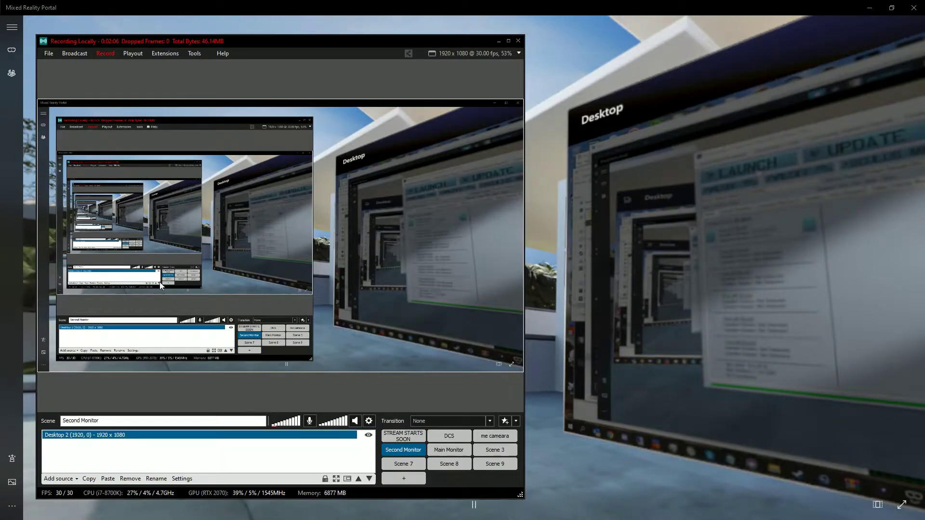
pyautogui.moveTo(293, 35)
pyautogui.mouseDown()
pyautogui.moveTo(340, 33)
pyautogui.moveTo(294, 32)
pyautogui.moveTo(371, 70)
pyautogui.moveTo(360, 56)
pyautogui.moveTo(285, 32)
pyautogui.moveTo(279, 39)
pyautogui.mouseUp()
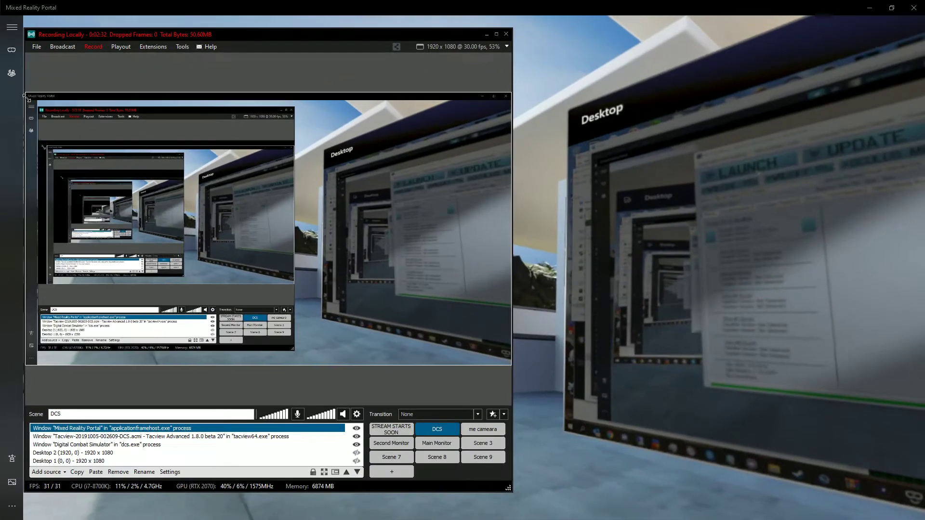
pyautogui.moveTo(312, 37); pyautogui.dragTo(0, 45)
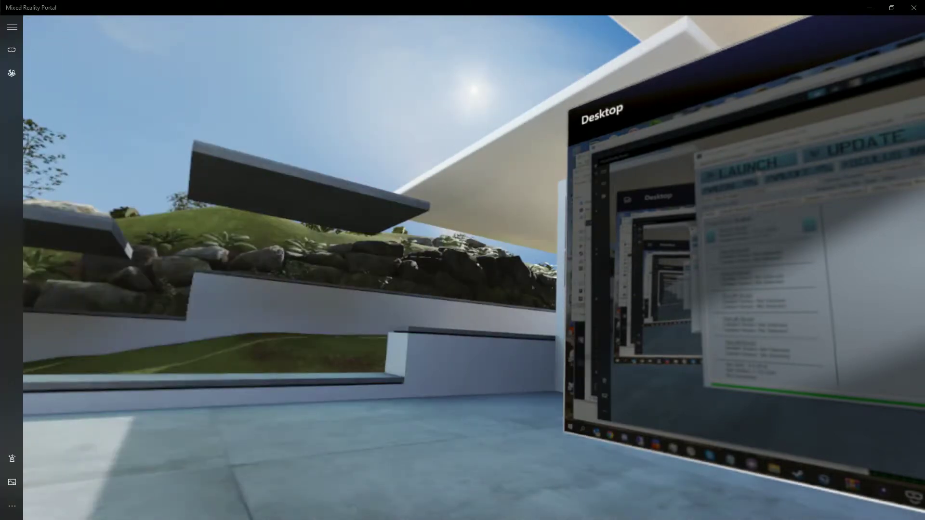
# Step: Show the Mixed Reality Portal headset view full screen once more, leave it and get back to the desktop
pyautogui.moveTo(413, 107)
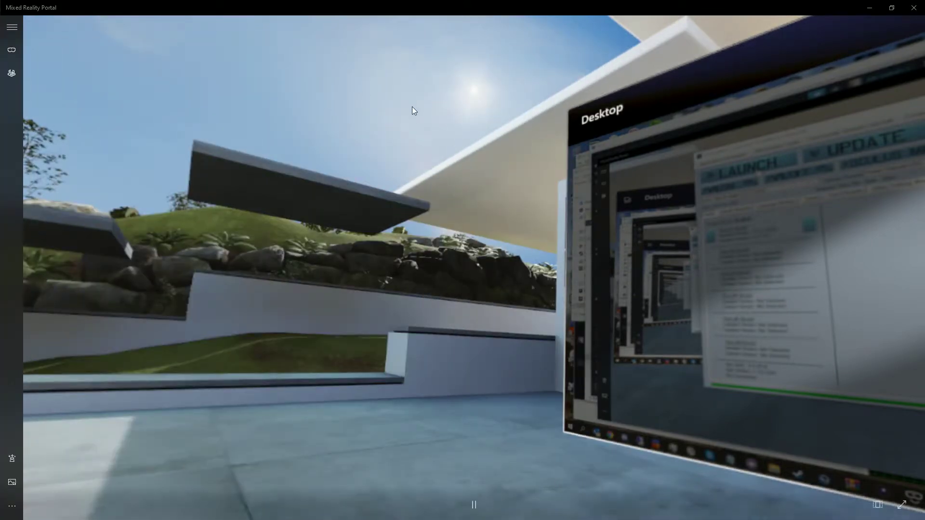
pyautogui.click(909, 505)
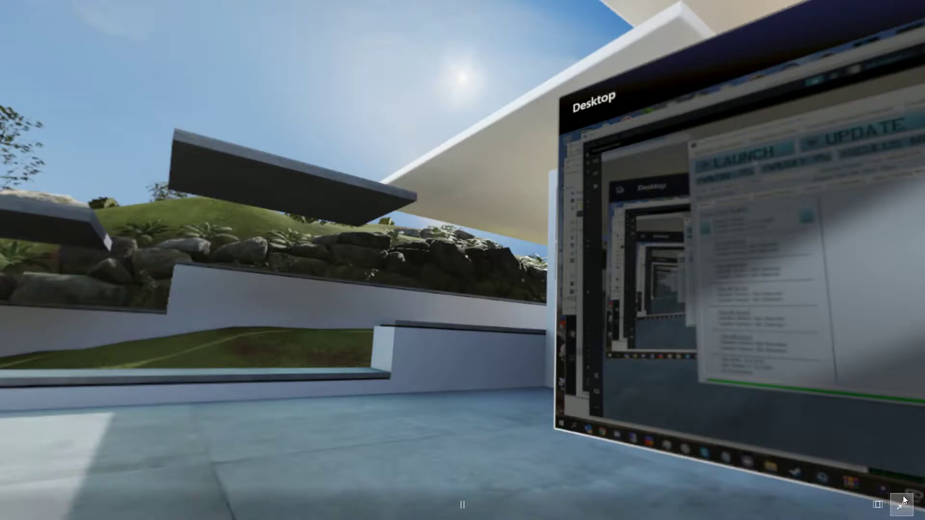
pyautogui.click(892, 506)
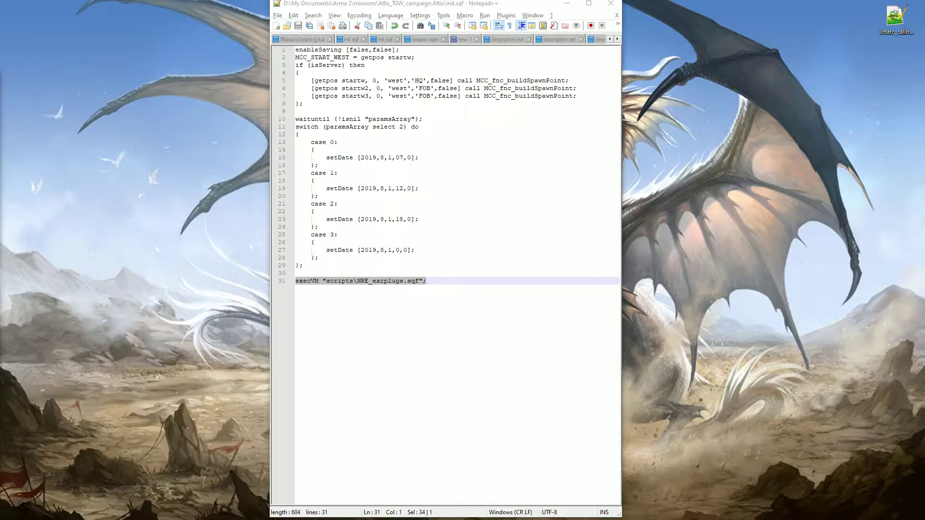
pyautogui.press('super+d')
pyautogui.press('super+d')
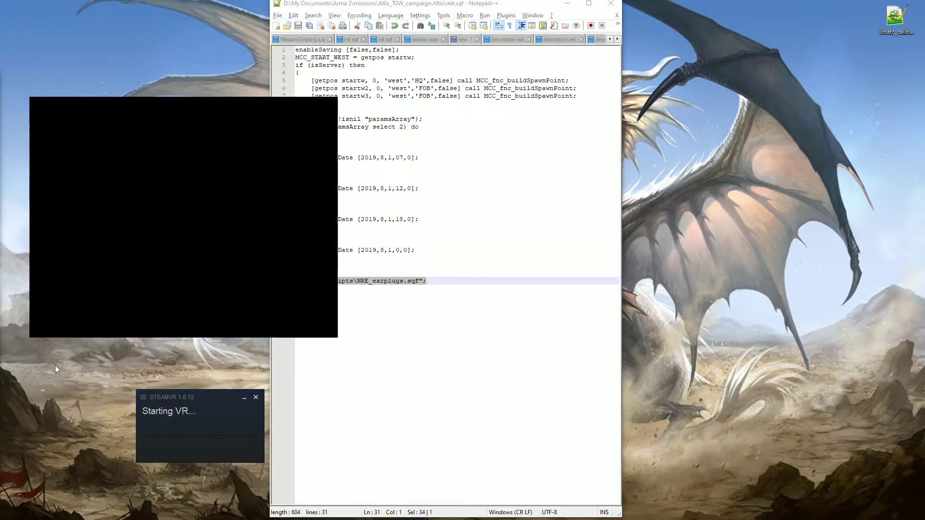
# Step: Reposition the SteamVR Settings window and review the Video settings
pyautogui.moveTo(169, 105); pyautogui.dragTo(198, 97)
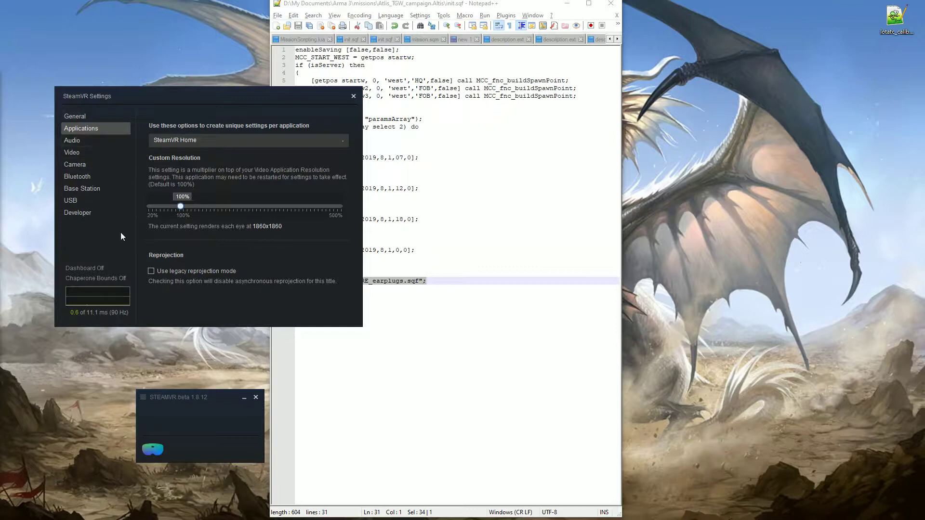
pyautogui.click(103, 152)
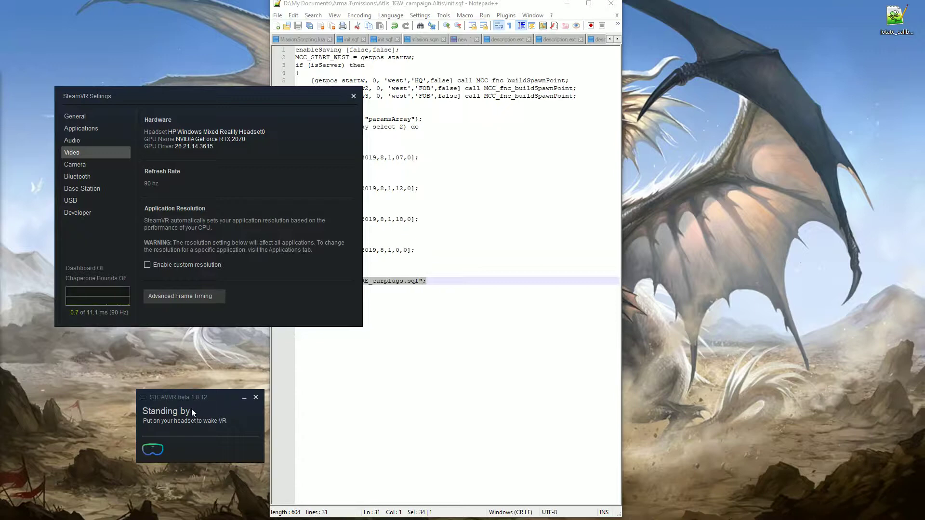
# Step: Display SteamVR's VR View and enlarge its window to nearly fill the monitor
pyautogui.click(145, 397)
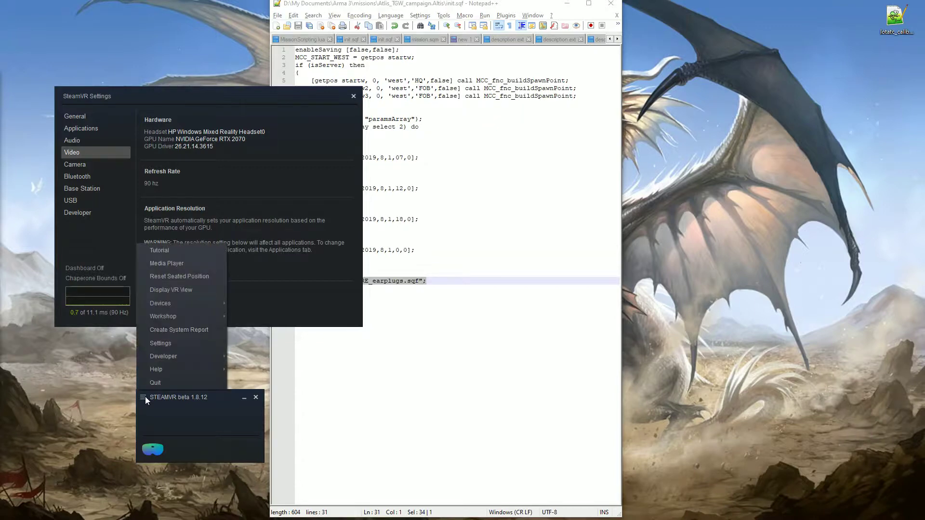
pyautogui.click(181, 292)
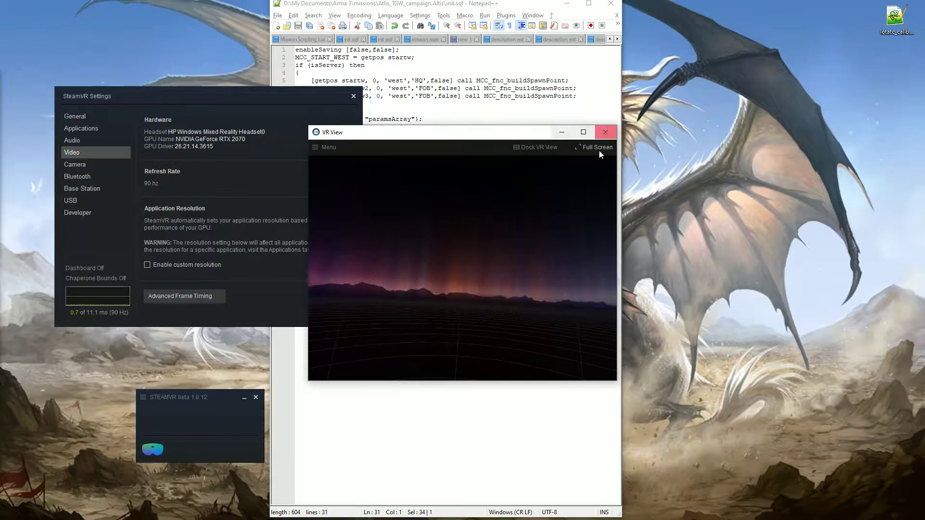
pyautogui.moveTo(618, 381); pyautogui.dragTo(889, 518)
pyautogui.moveTo(310, 128); pyautogui.dragTo(8, 0)
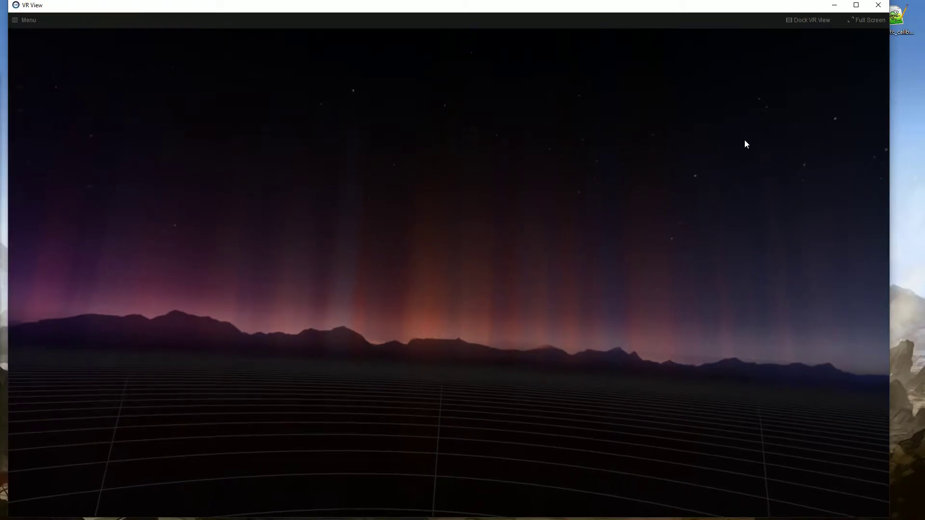
pyautogui.moveTo(886, 149); pyautogui.dragTo(924, 147)
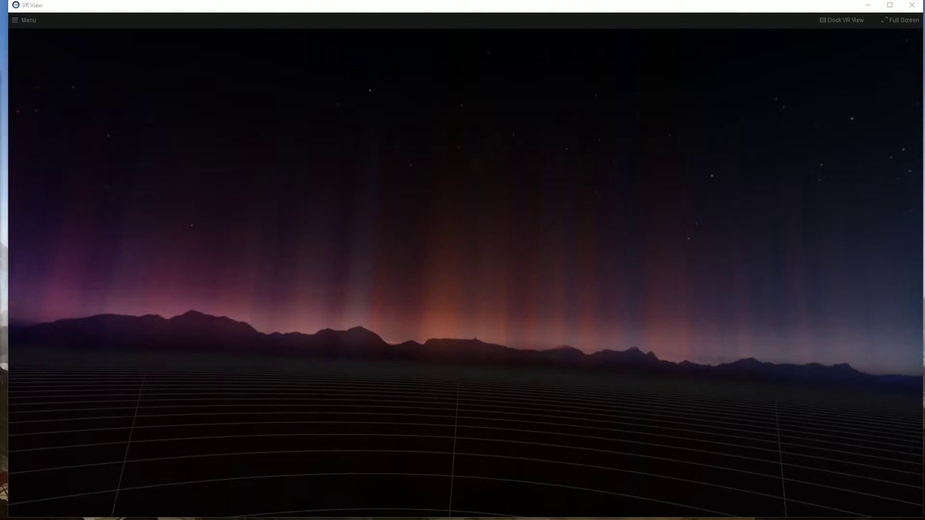
# Step: Bring the recording software onto this monitor to show the DCS scene's Desktop 2 source, and move it back off
pyautogui.moveTo(0, 89); pyautogui.dragTo(247, 54)
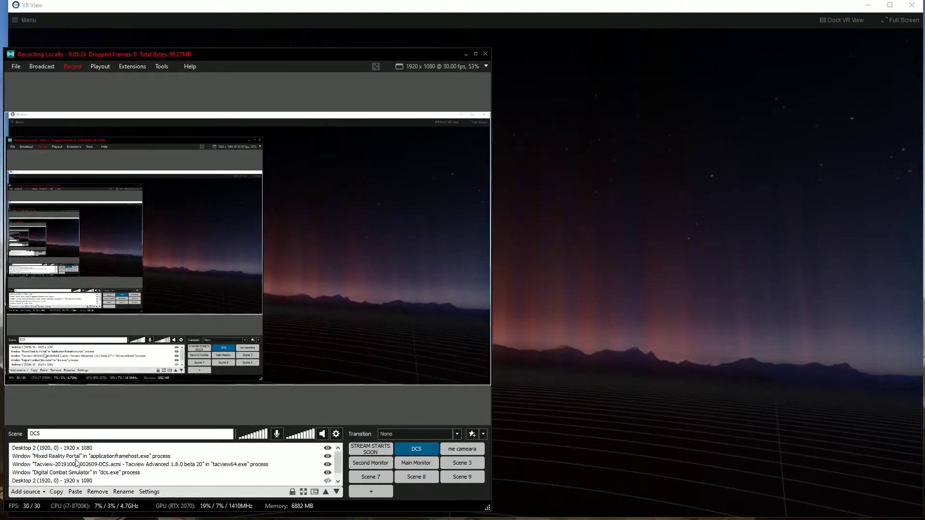
pyautogui.moveTo(251, 56); pyautogui.dragTo(0, 56)
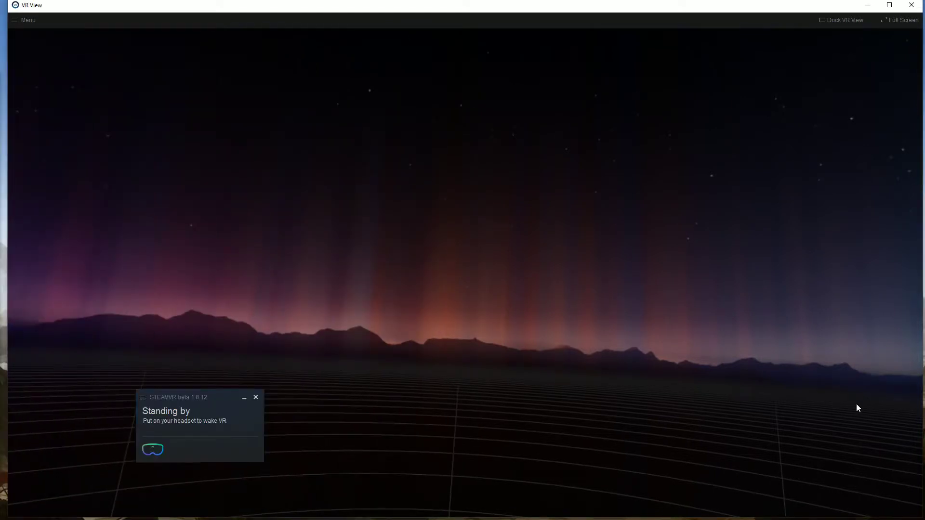
# Step: Switch the VR View to full screen, move the SteamVR status window out of the way and minimize it
pyautogui.click(899, 20)
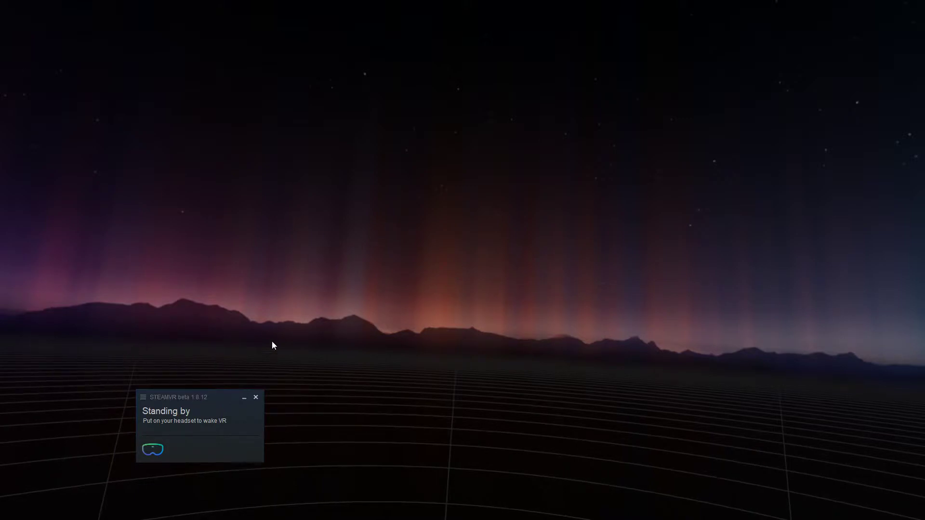
pyautogui.click(201, 398)
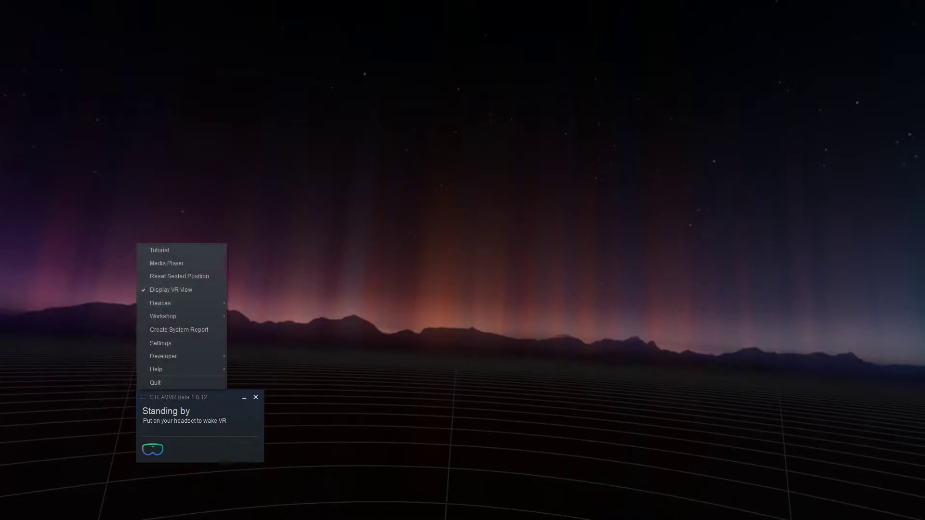
pyautogui.click(230, 419)
pyautogui.moveTo(219, 404); pyautogui.dragTo(178, 414)
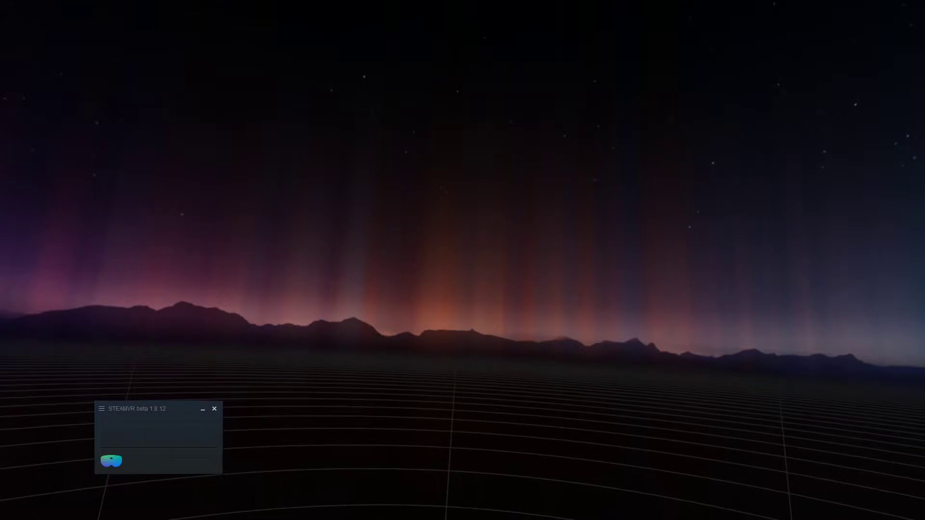
pyautogui.moveTo(170, 412); pyautogui.dragTo(142, 415)
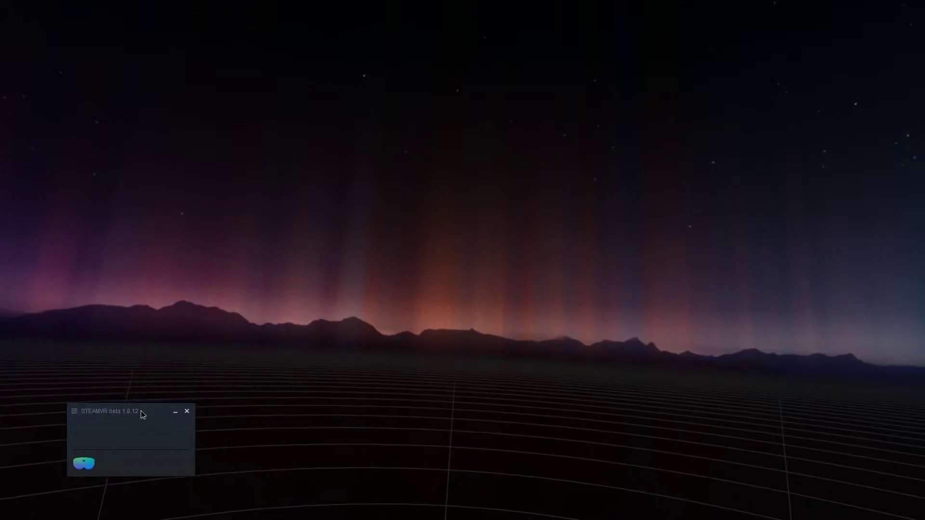
pyautogui.click(175, 412)
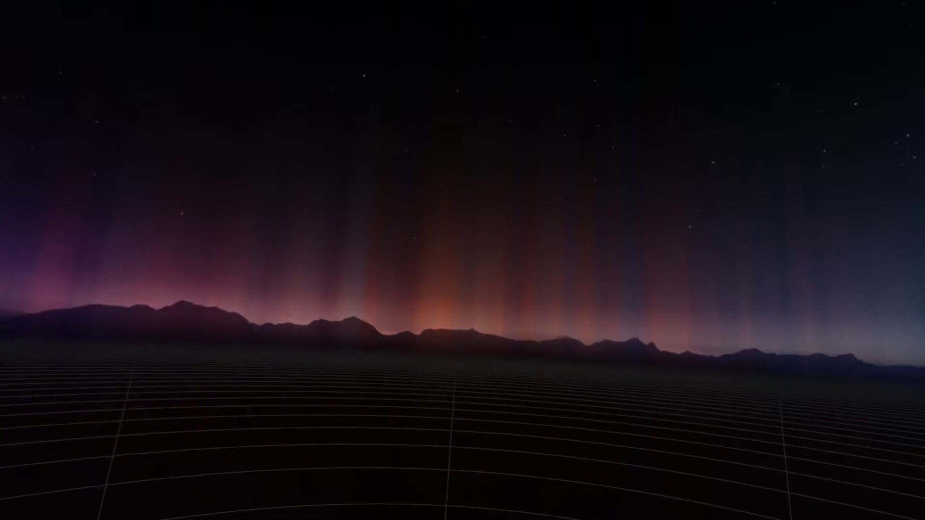
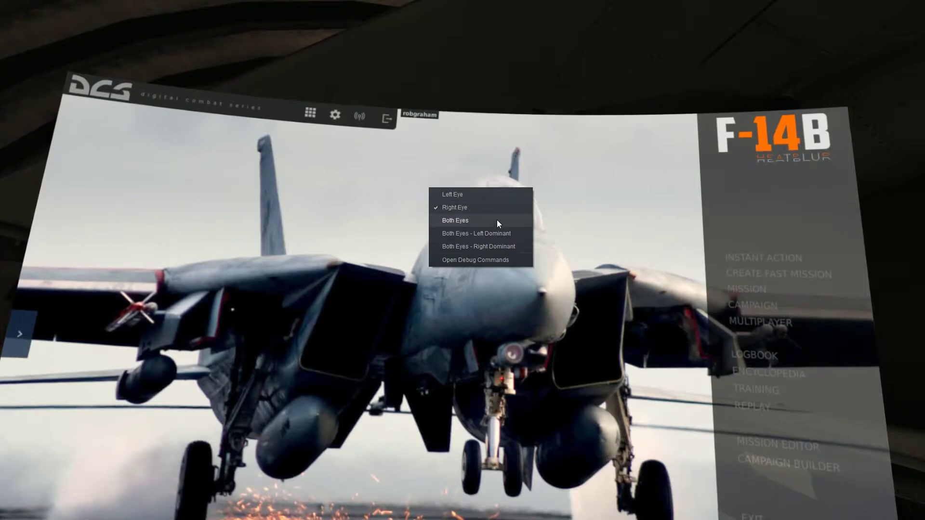
# Step: Set the VR View to show the Left Eye over the DCS main menu
pyautogui.rightClick(543, 206)
pyautogui.click(562, 212)
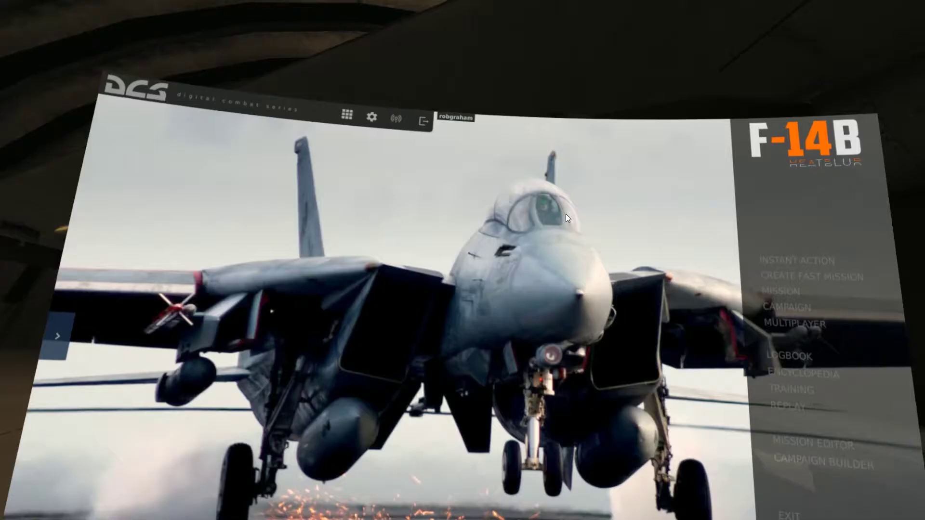
# Step: Try the VR View as Both Eyes - Left Dominant and Both Eyes - Right Dominant, and set it to Right Eye
pyautogui.rightClick(507, 207)
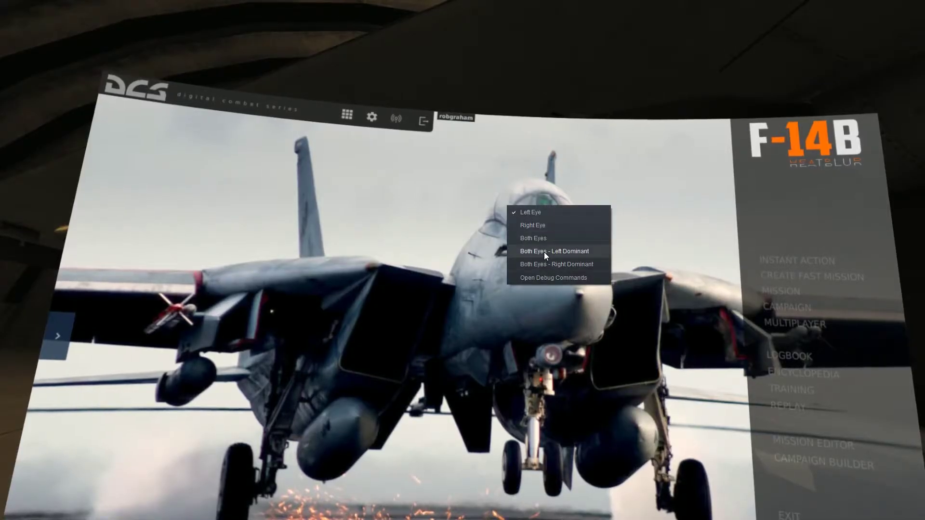
pyautogui.click(544, 253)
pyautogui.rightClick(529, 207)
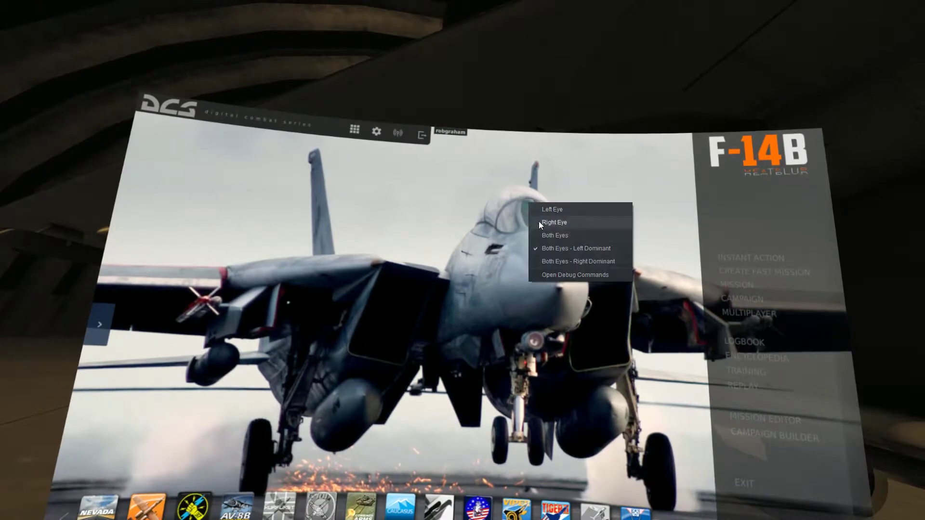
pyautogui.click(559, 262)
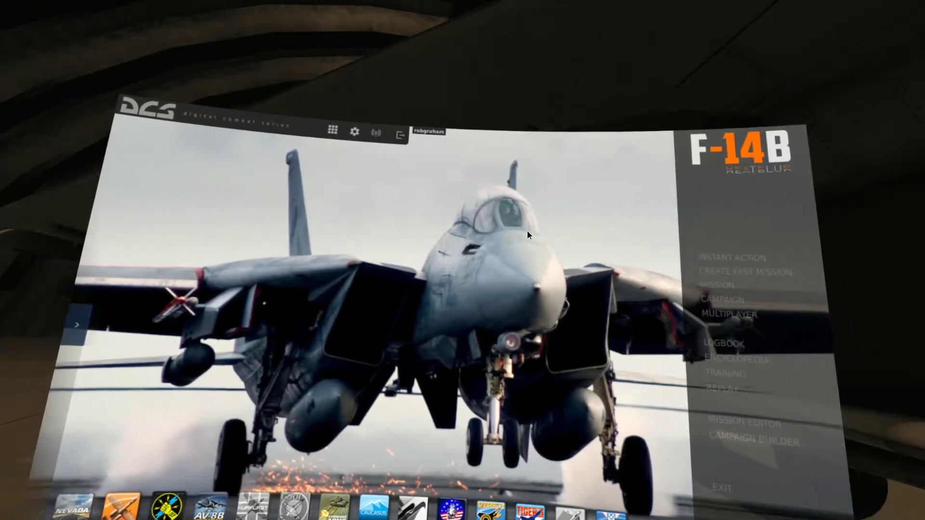
pyautogui.rightClick(527, 230)
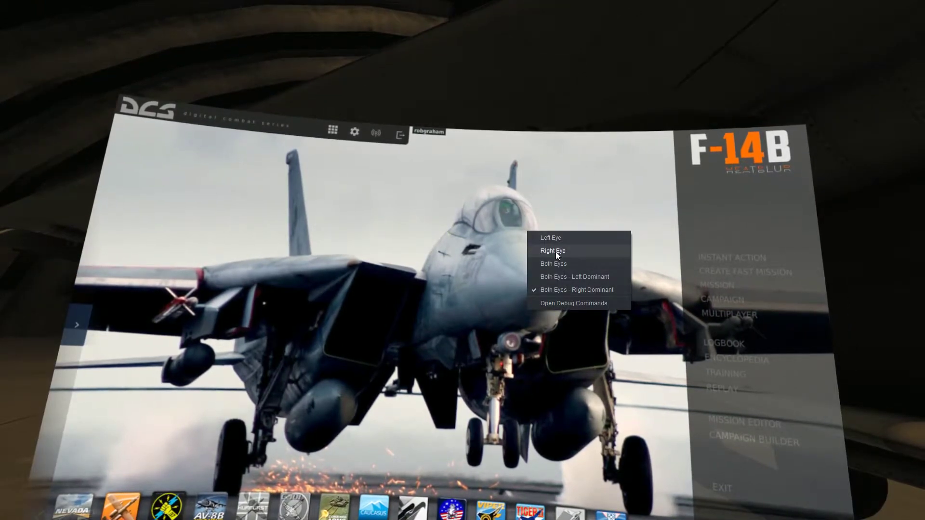
pyautogui.click(554, 251)
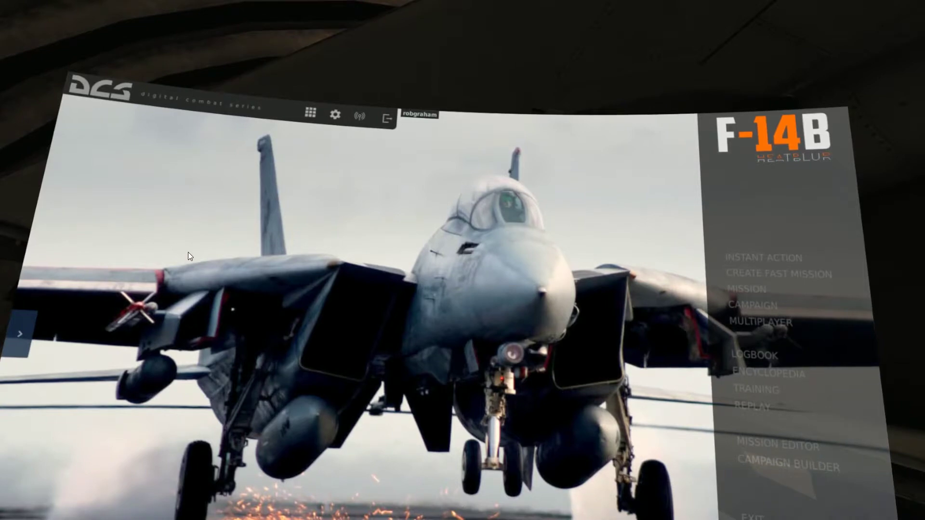
pyautogui.rightClick(248, 285)
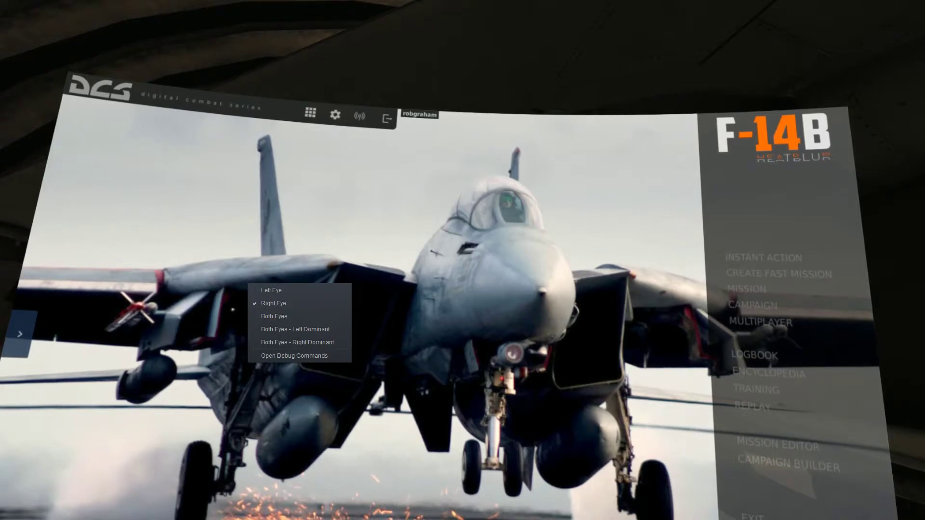
# Step: Bring the recording software onto this monitor to show the other desktop with the DCS window, and move it back off
pyautogui.moveTo(0, 36); pyautogui.dragTo(267, 38)
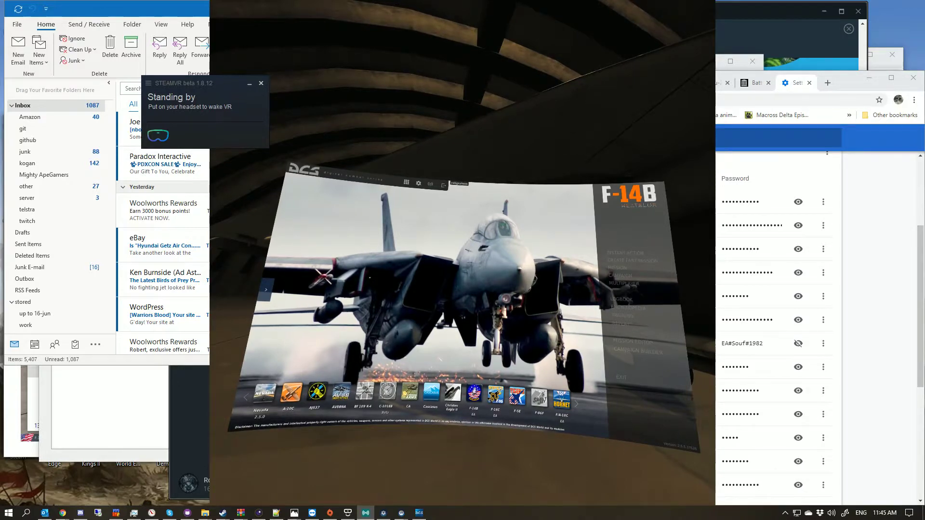
pyautogui.click(378, 449)
pyautogui.moveTo(316, 42); pyautogui.dragTo(0, 53)
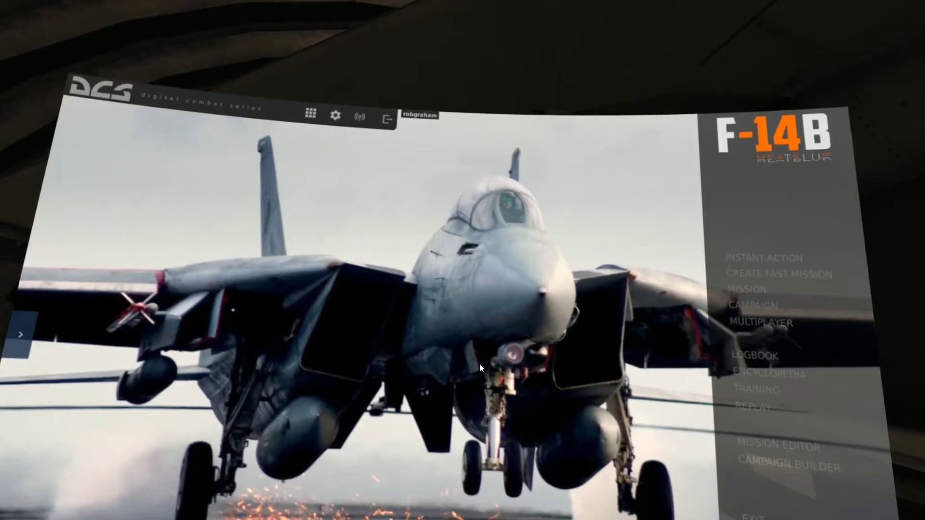
# Step: Take the VR View out of full screen, narrow its window and place SteamVR Settings beside it
pyautogui.press('Escape')
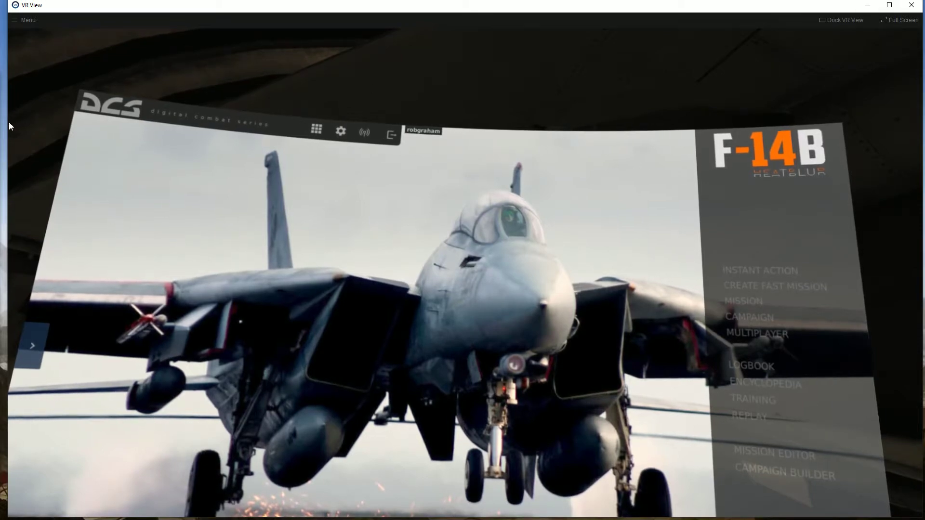
pyautogui.moveTo(7, 123); pyautogui.dragTo(295, 102)
pyautogui.moveTo(153, 99); pyautogui.dragTo(113, 68)
# Step: Review DCS's application settings in SteamVR, try its custom resolution at 100% and return it to 68%
pyautogui.click(46, 108)
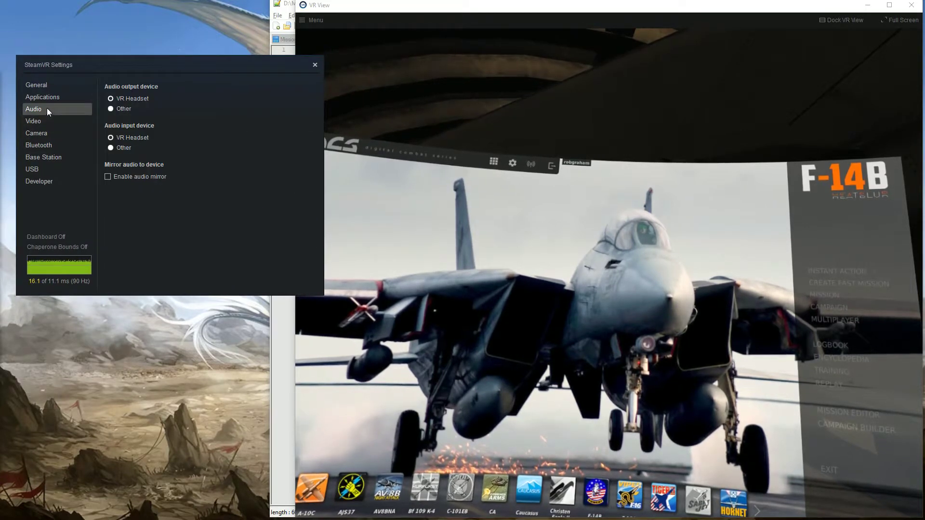
pyautogui.click(50, 98)
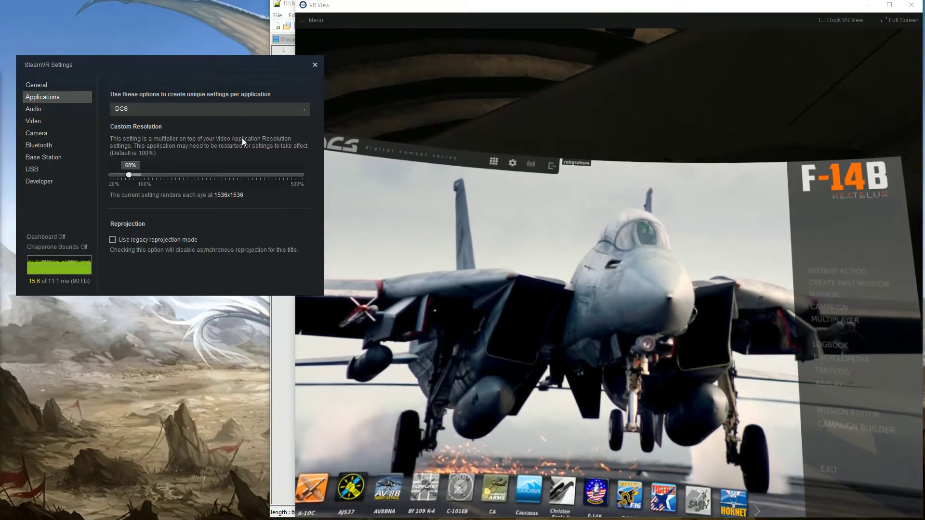
pyautogui.click(43, 87)
pyautogui.click(44, 98)
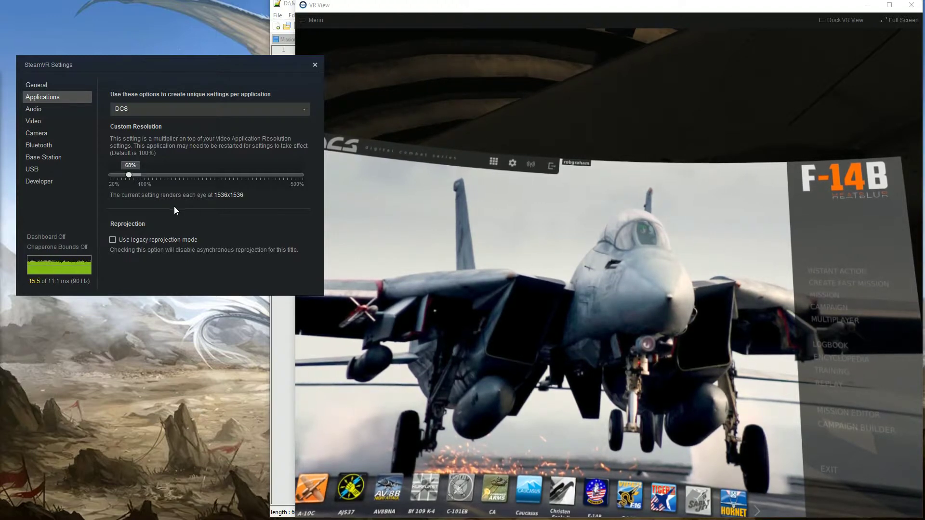
pyautogui.moveTo(133, 175); pyautogui.dragTo(144, 177)
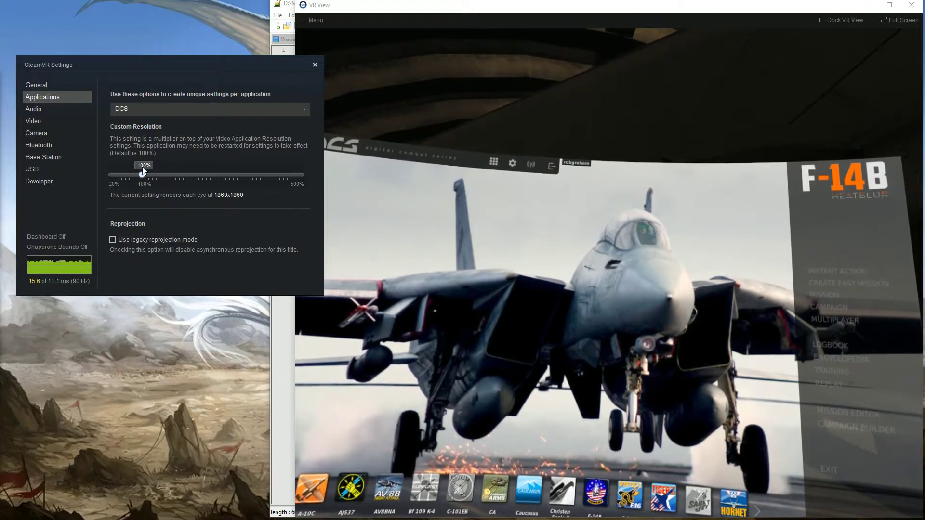
pyautogui.moveTo(141, 171); pyautogui.dragTo(132, 178)
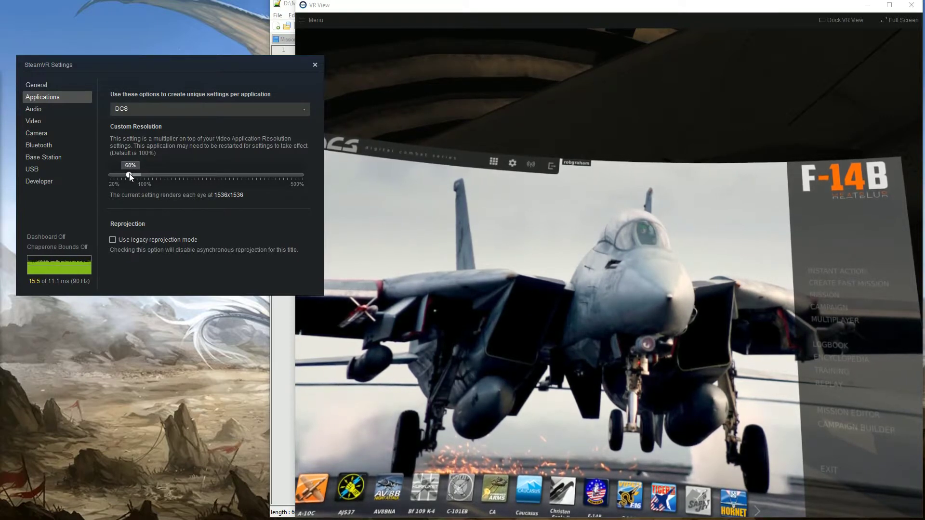
# Step: Look through SteamVR's General, Applications, Audio and Video settings
pyautogui.click(44, 86)
pyautogui.click(67, 98)
pyautogui.click(42, 110)
pyautogui.click(43, 123)
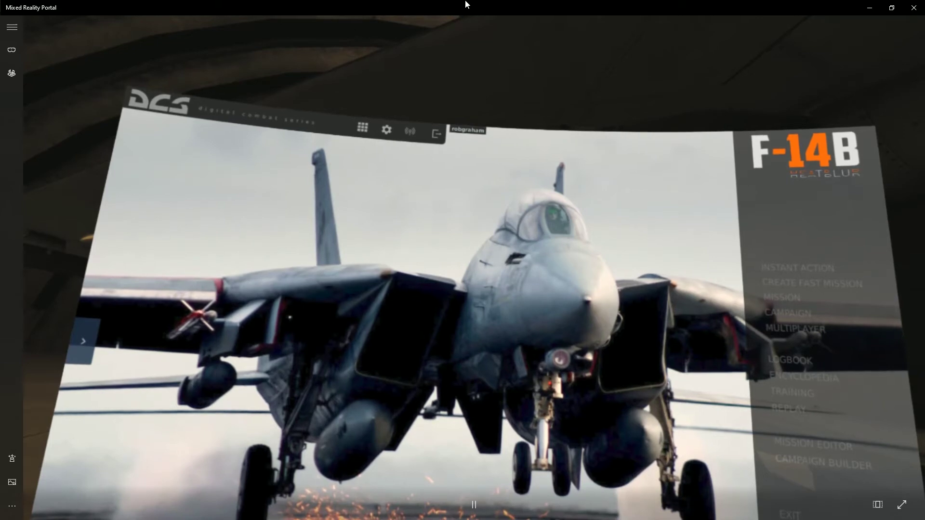
# Step: Restore Mixed Reality Portal to a smaller window, open its settings and move the settings window aside
pyautogui.doubleClick(464, 7)
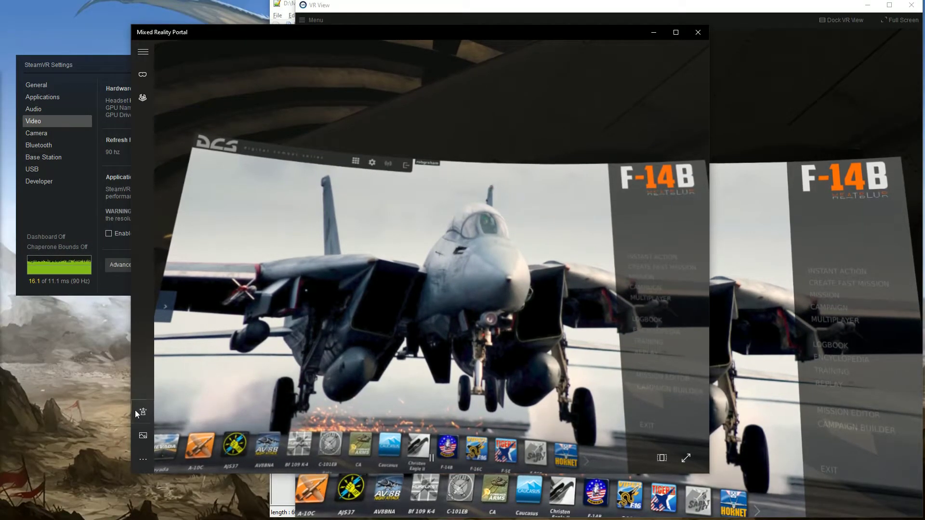
pyautogui.click(136, 457)
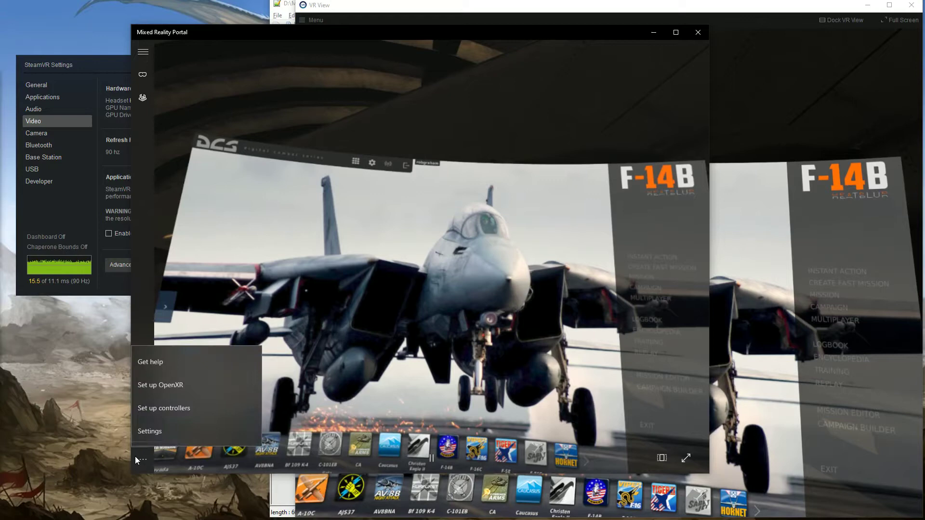
pyautogui.click(174, 433)
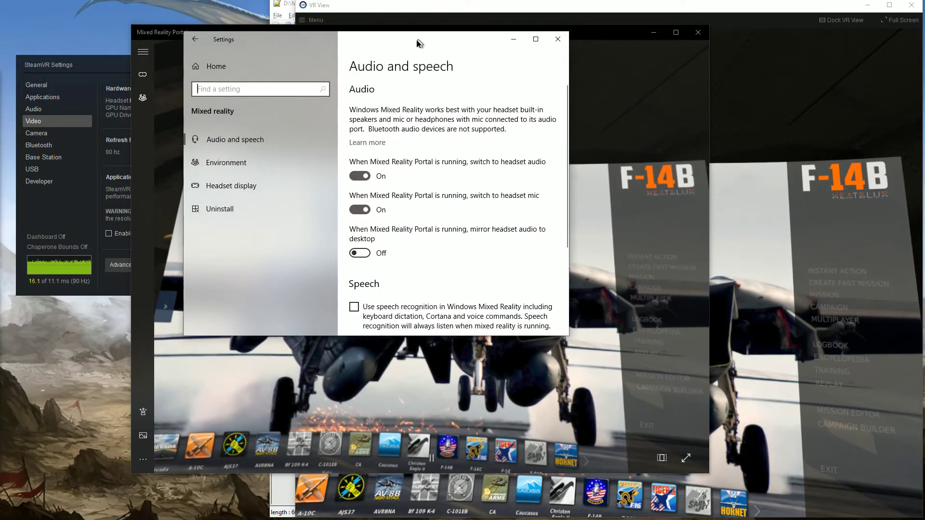
pyautogui.moveTo(417, 43); pyautogui.dragTo(261, 152)
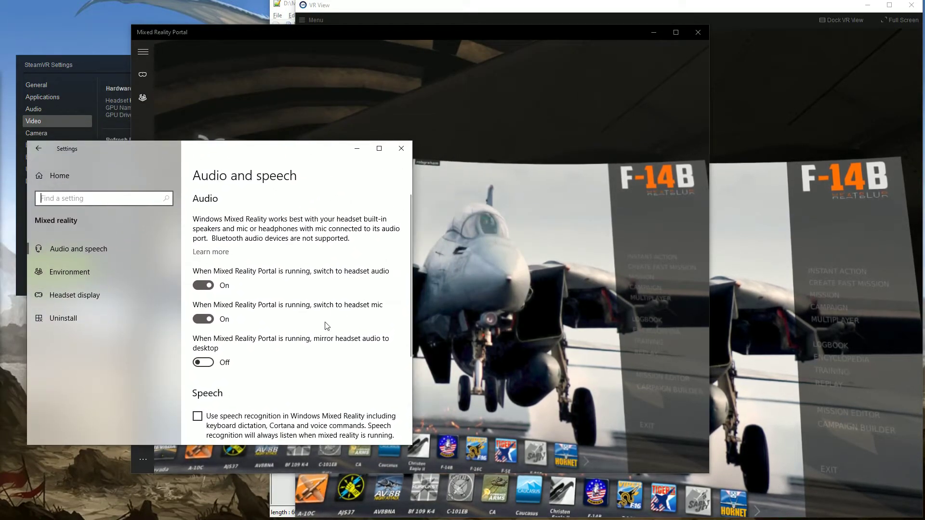
# Step: Look through the mixed reality audio and environment settings and open the headset display settings
pyautogui.scroll(-3, 327, 326)
pyautogui.click(77, 275)
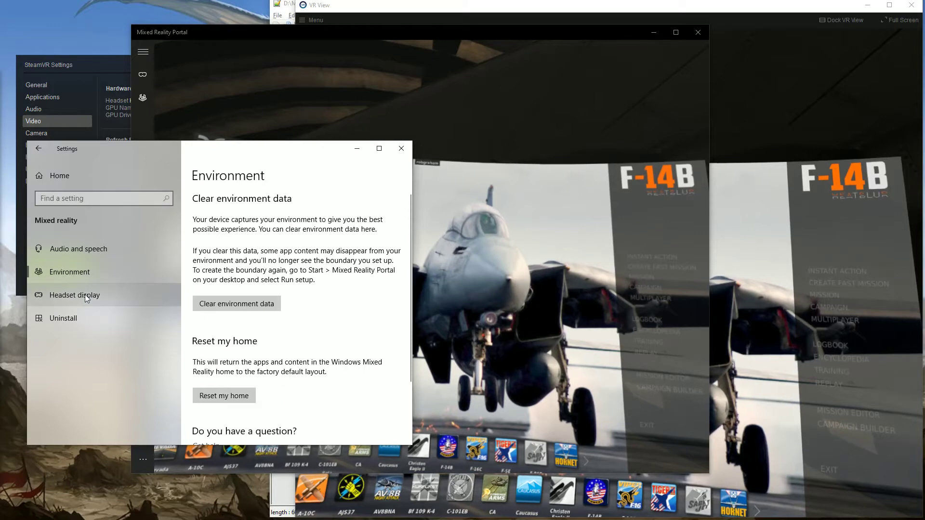
pyautogui.click(85, 297)
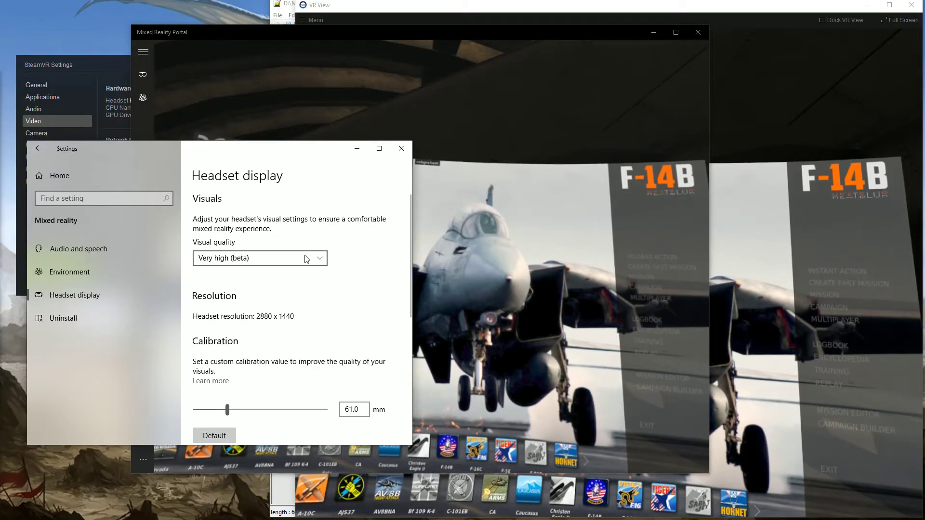
# Step: Try the headset's visual quality at High and set it back to Very high (beta)
pyautogui.click(279, 261)
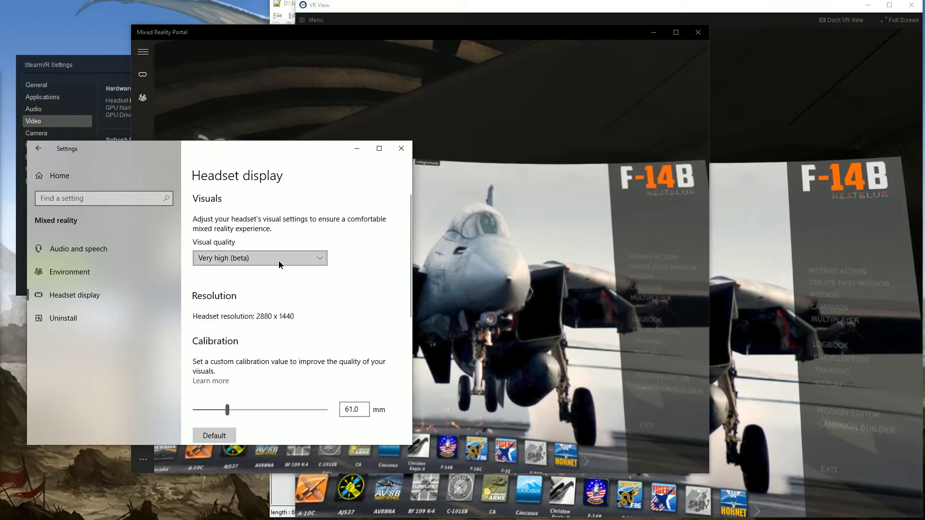
pyautogui.click(264, 258)
pyautogui.click(258, 258)
pyautogui.click(250, 241)
pyautogui.click(291, 261)
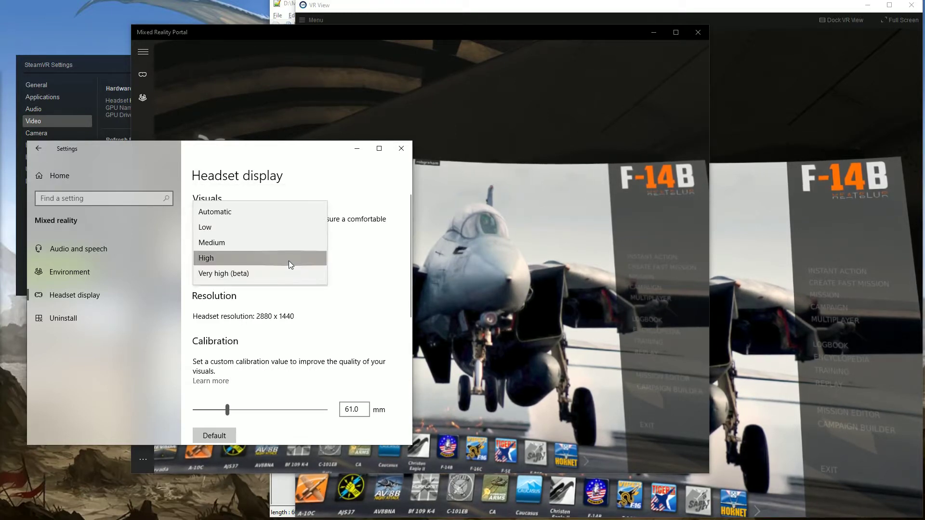
pyautogui.click(273, 269)
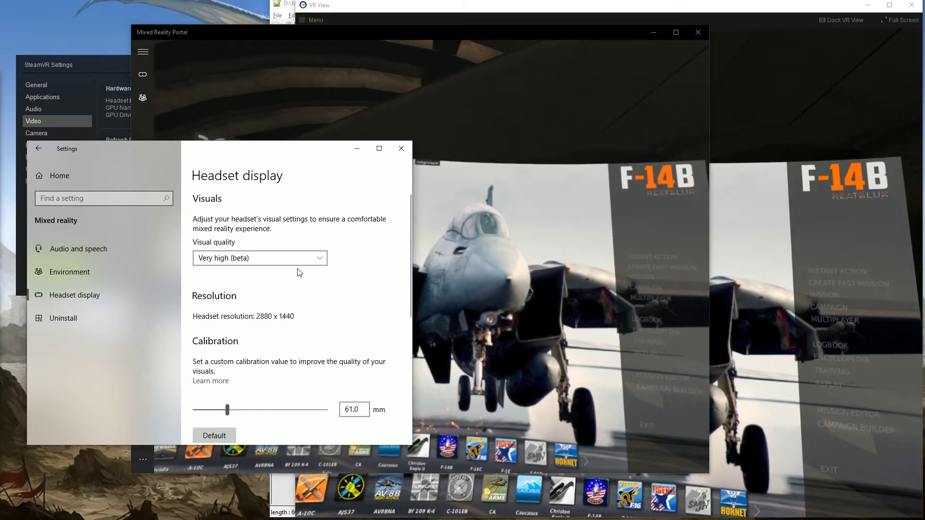
# Step: Review the headset display's calibration, experience options and input switching settings, and close the settings window
pyautogui.scroll(-3, 354, 333)
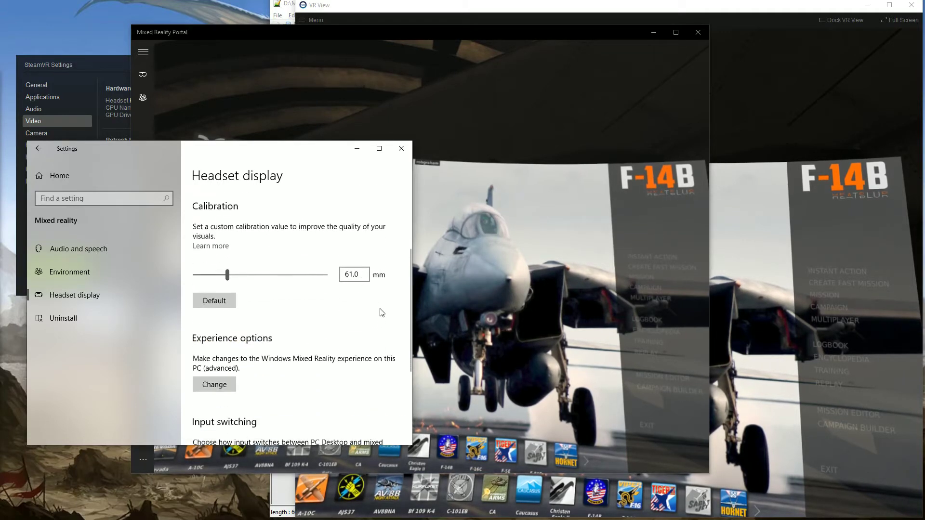
pyautogui.scroll(-3, 338, 328)
pyautogui.scroll(5, 347, 340)
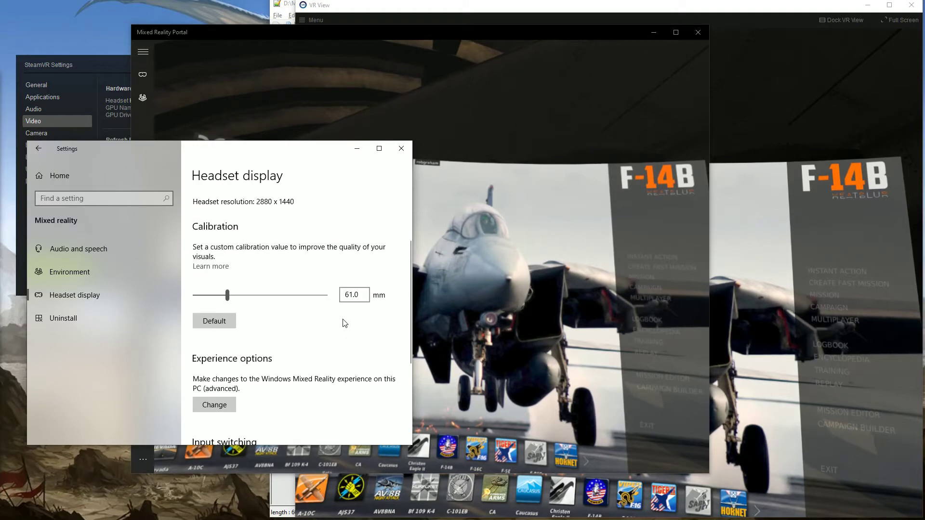
pyautogui.scroll(-5, 289, 322)
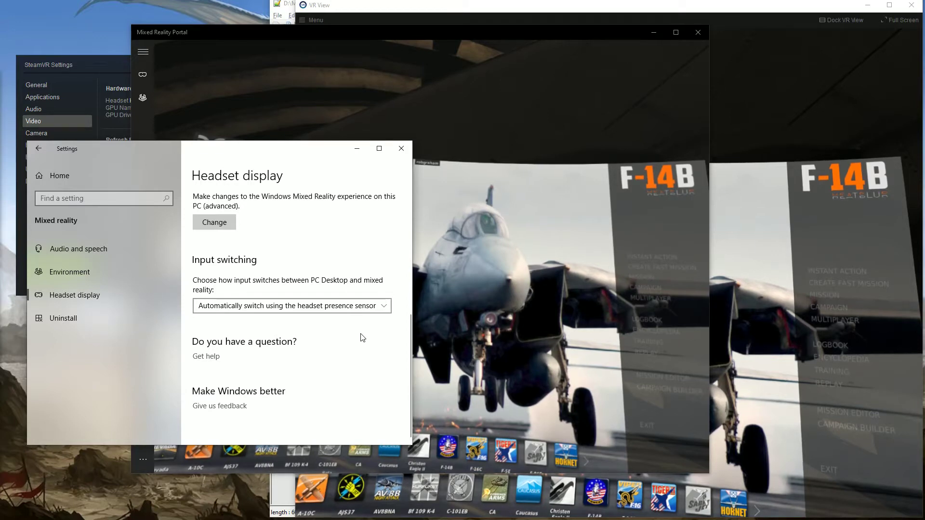
pyautogui.moveTo(436, 173)
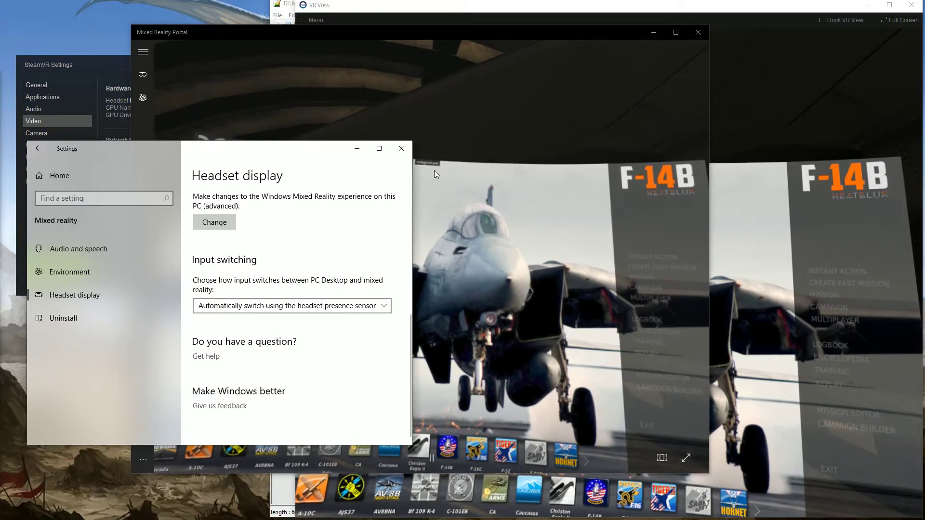
pyautogui.click(402, 144)
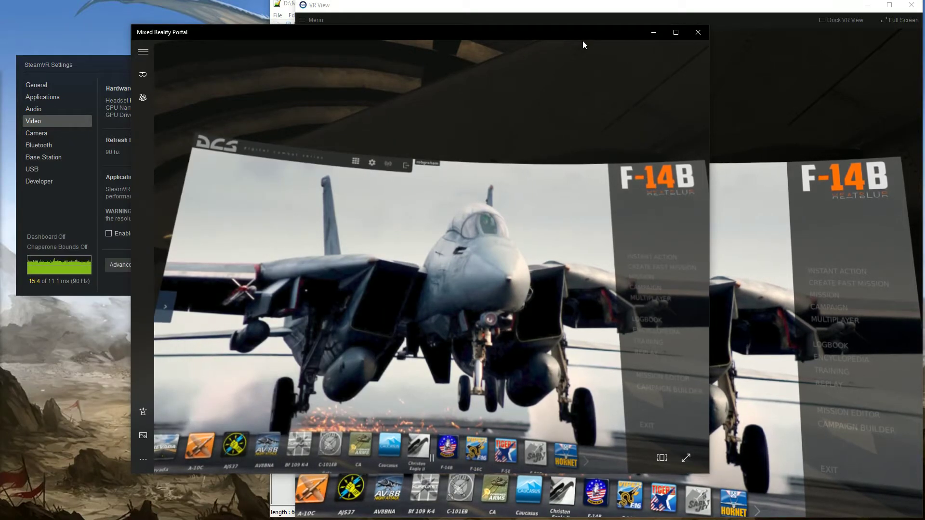
# Step: Minimize Mixed Reality Portal and return the VR View to full screen
pyautogui.click(653, 32)
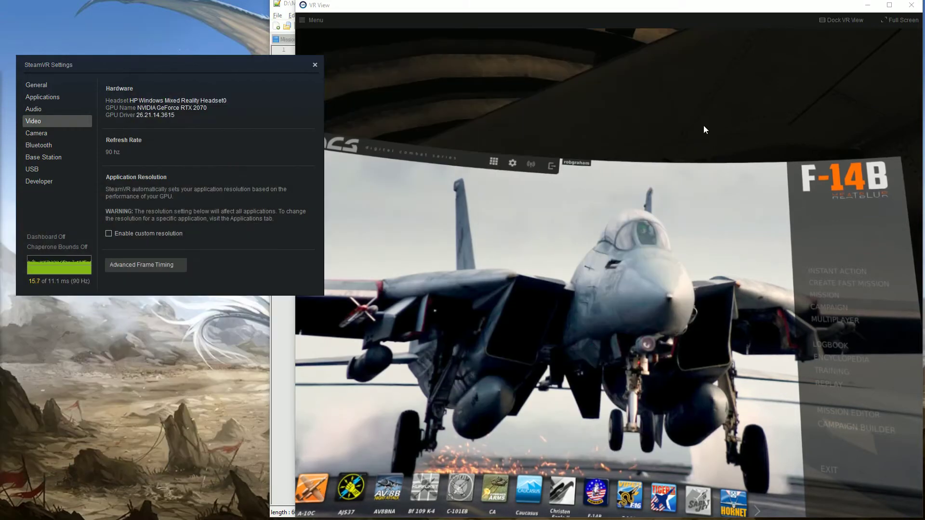
pyautogui.doubleClick(730, 9)
pyautogui.click(887, 22)
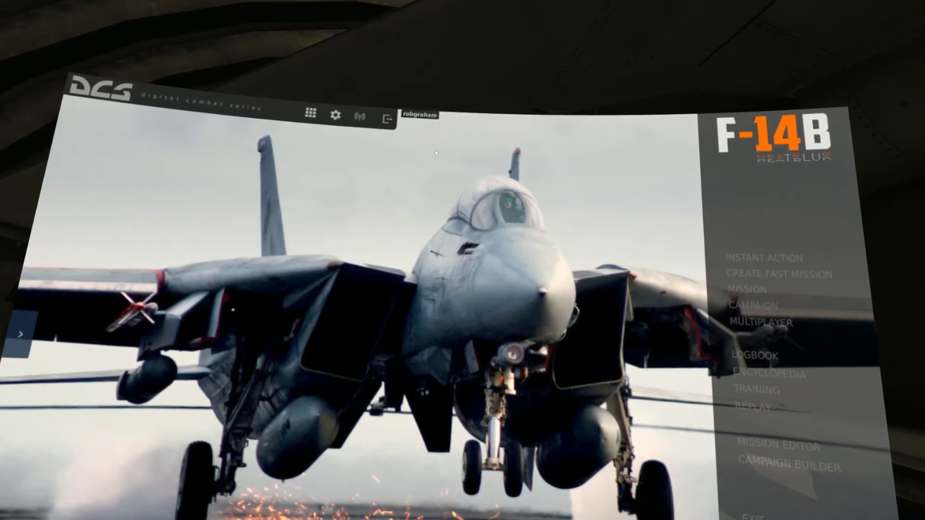
# Step: Review the VR, Gameplay and System settings in the DCS options, and leave the options without saving
pyautogui.click(336, 115)
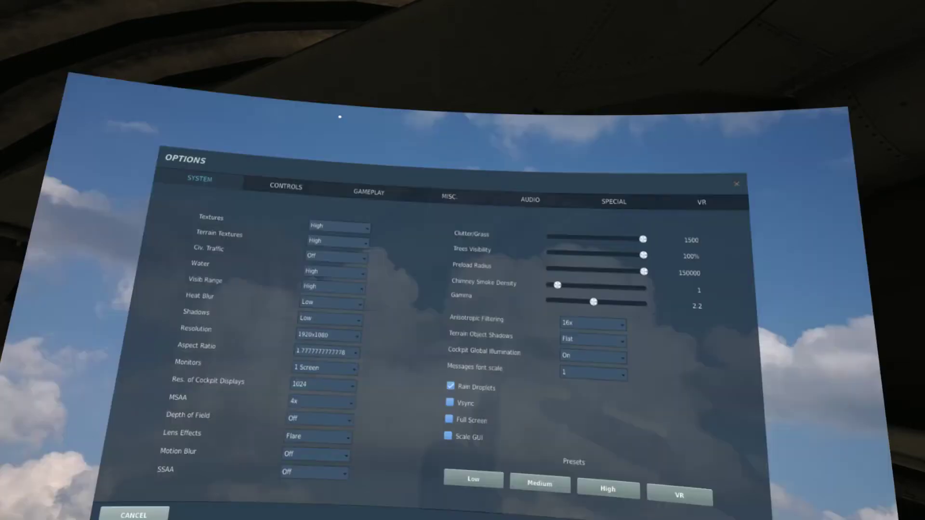
pyautogui.click(723, 202)
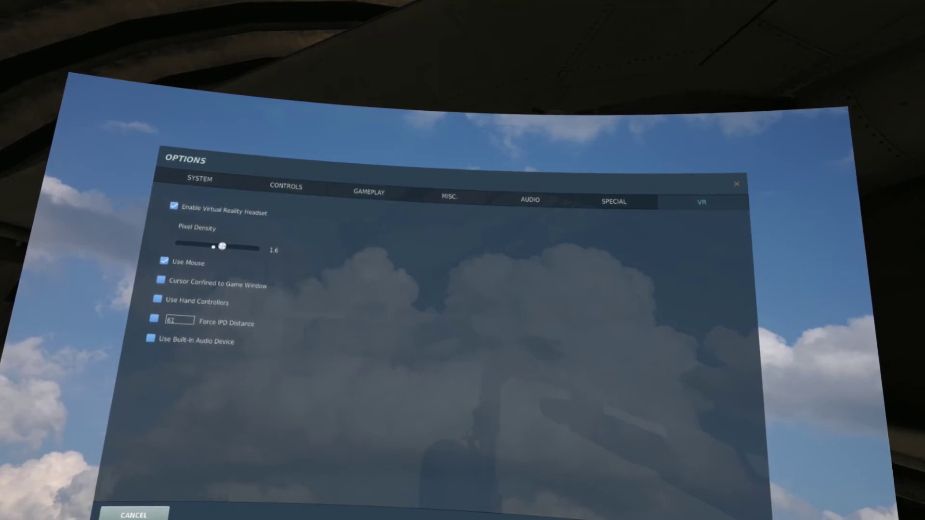
pyautogui.click(388, 191)
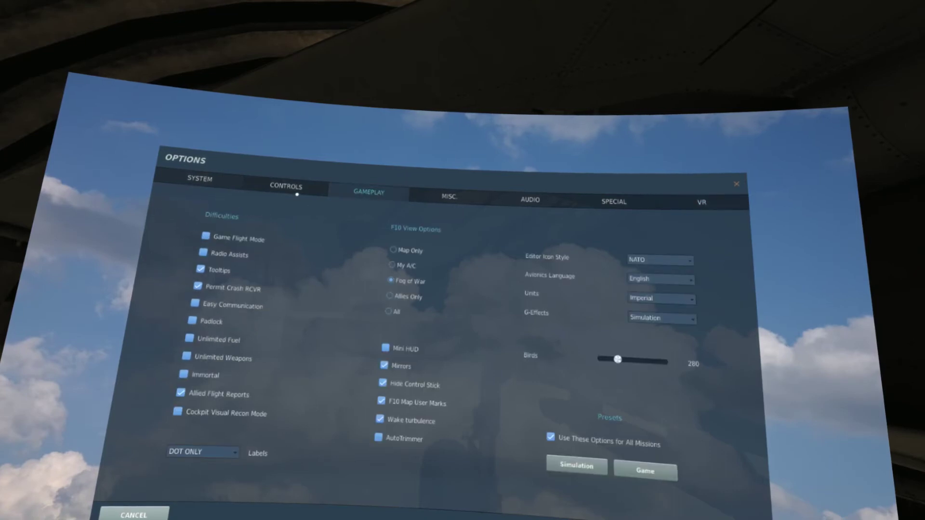
pyautogui.click(208, 180)
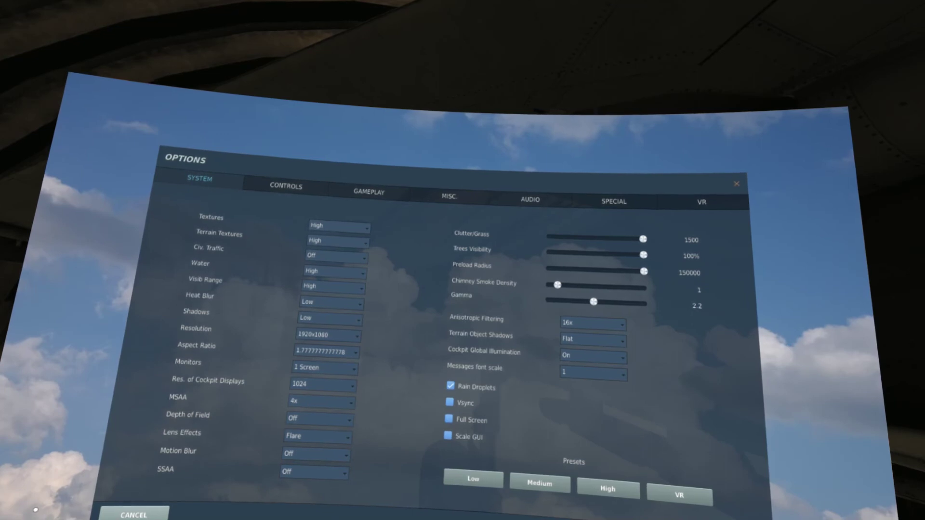
pyautogui.click(157, 517)
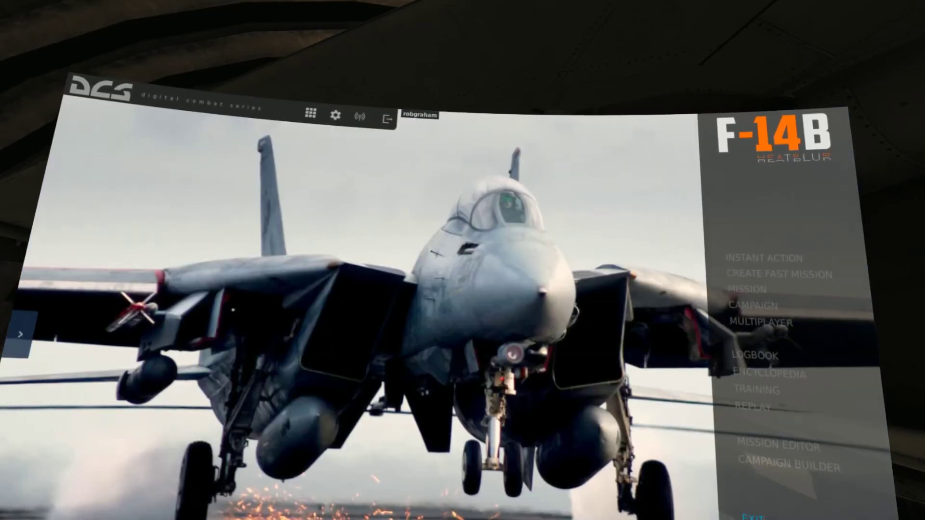
# Step: Exit DCS World and minimize the VR View window
pyautogui.click(751, 518)
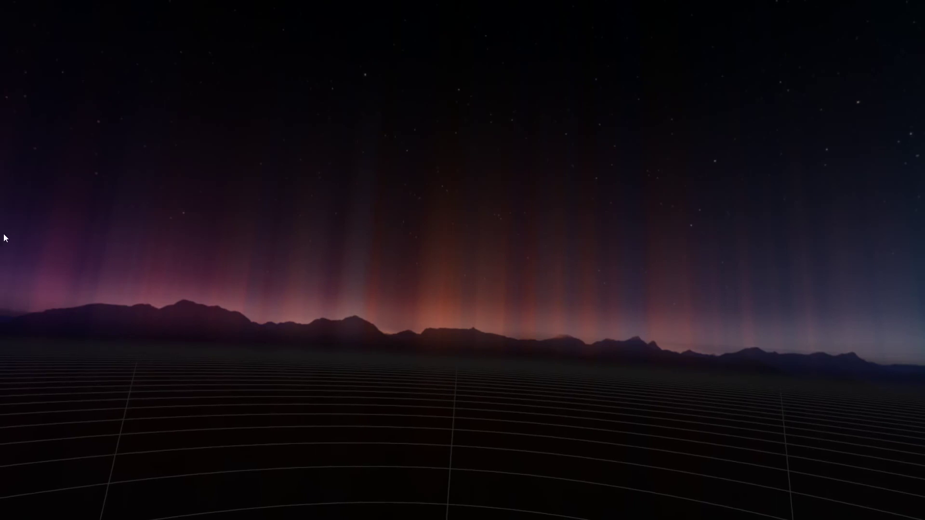
pyautogui.rightClick(745, 77)
pyautogui.click(756, 79)
pyautogui.click(862, 3)
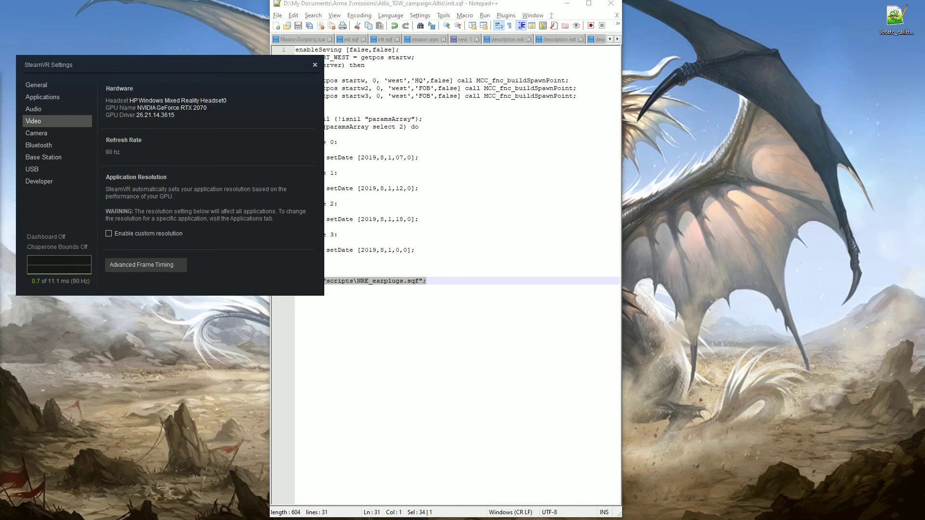
pyautogui.moveTo(0, 111); pyautogui.dragTo(0, 19)
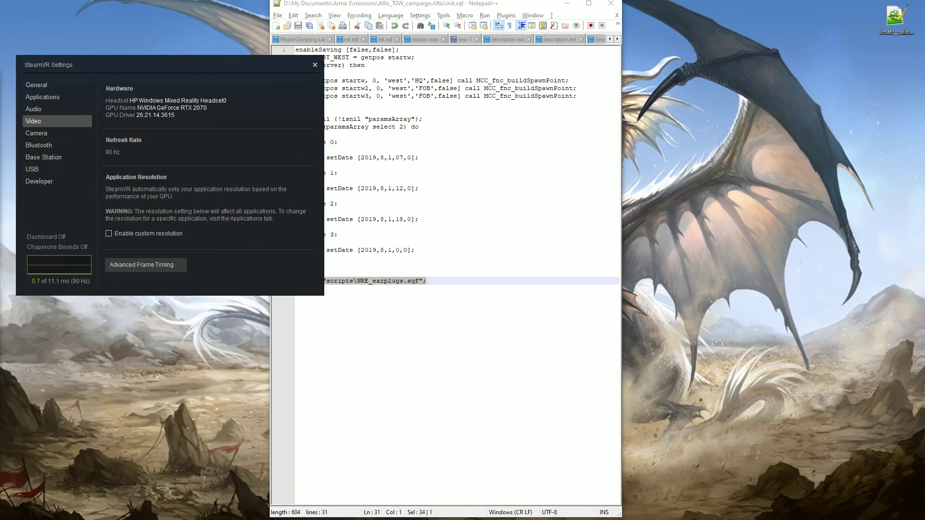